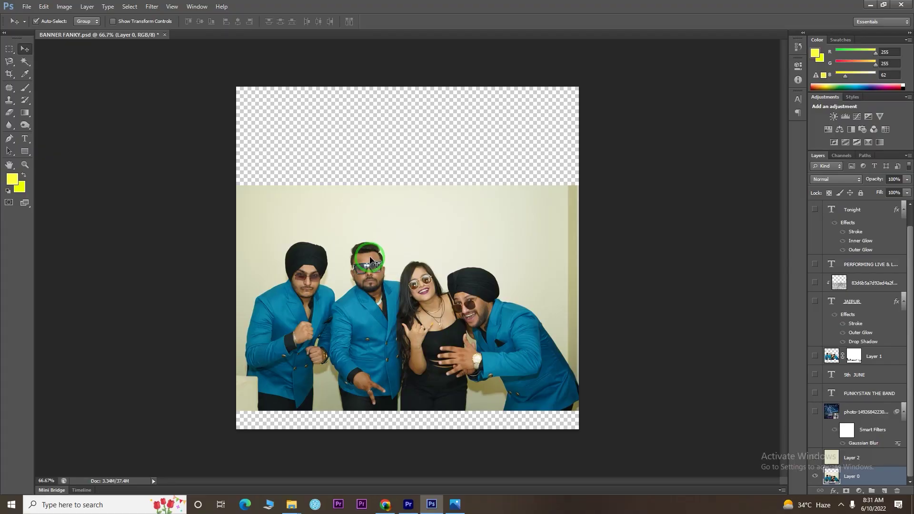
Drag and scale the band photo layer so it sits lower on the banner canvas
mouse_move(370, 261)
left_mouse_down()
mouse_move(369, 287)
mouse_move(381, 283)
left_mouse_up()
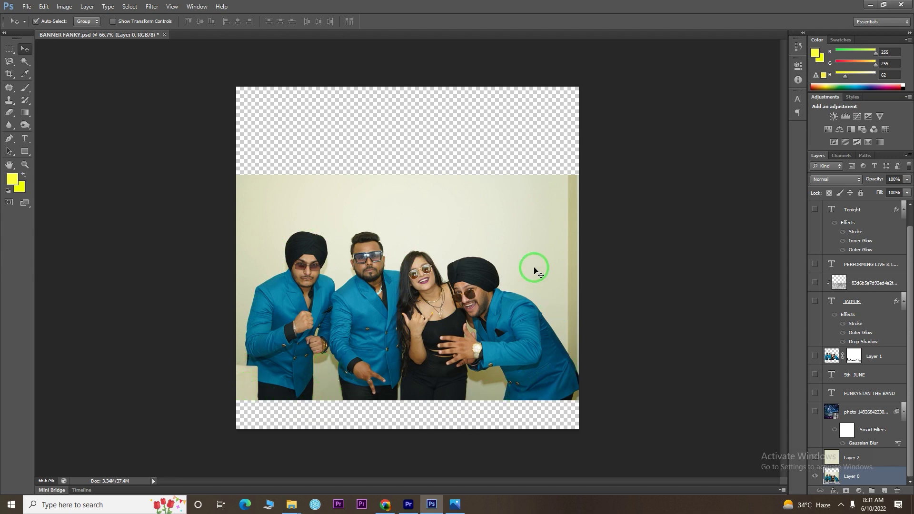
Select the cream wall around the band with the Magic Wand Tool and delete it
key("ctrl+s")
key("w")
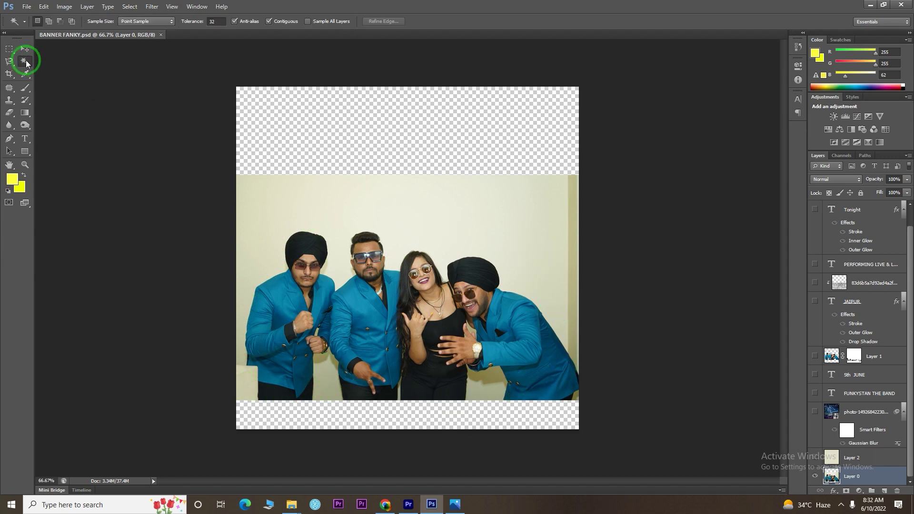
right_click(26, 62)
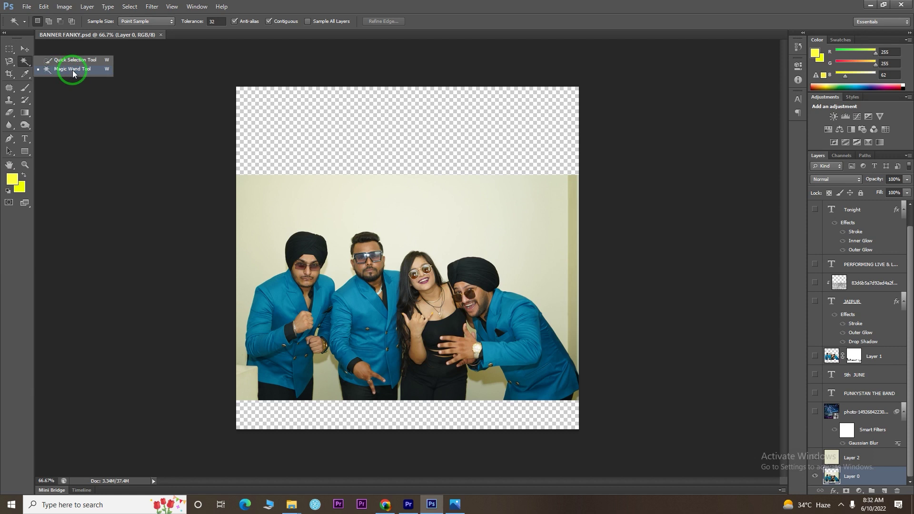
left_click(73, 71)
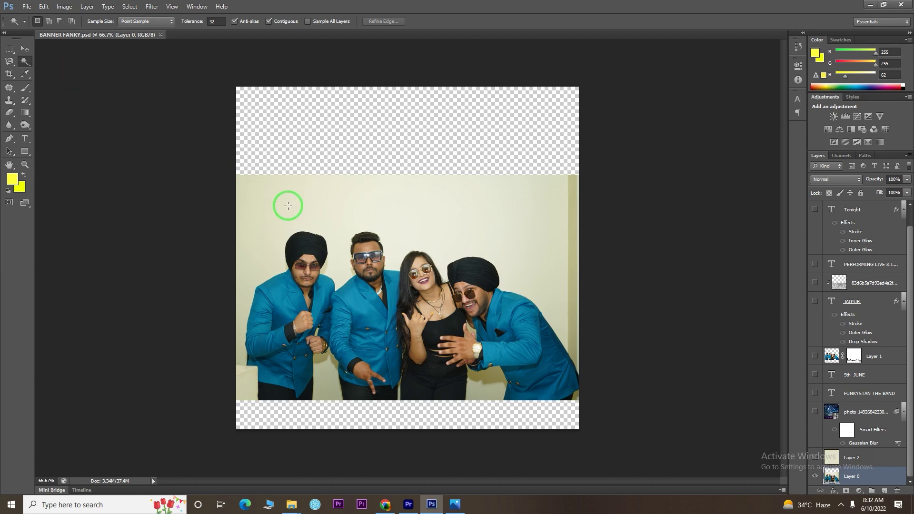
left_click(239, 342, "shift")
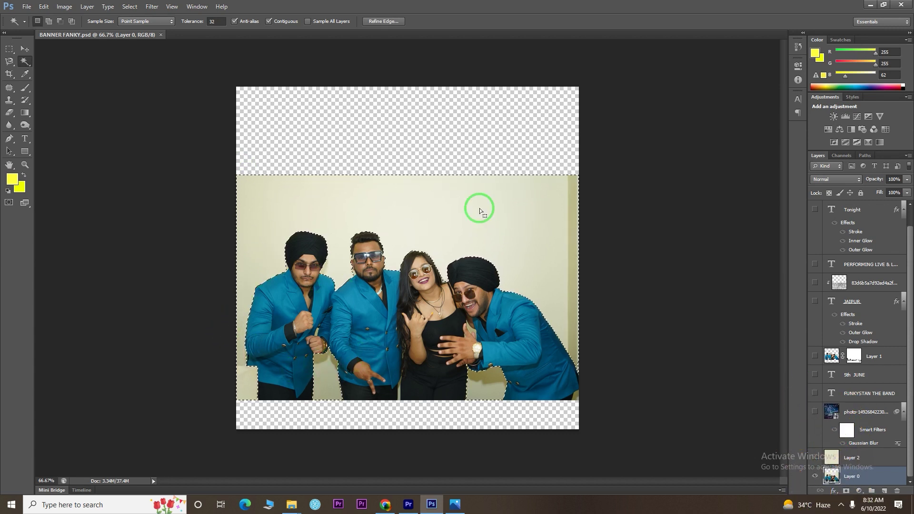
left_click(577, 388, "shift")
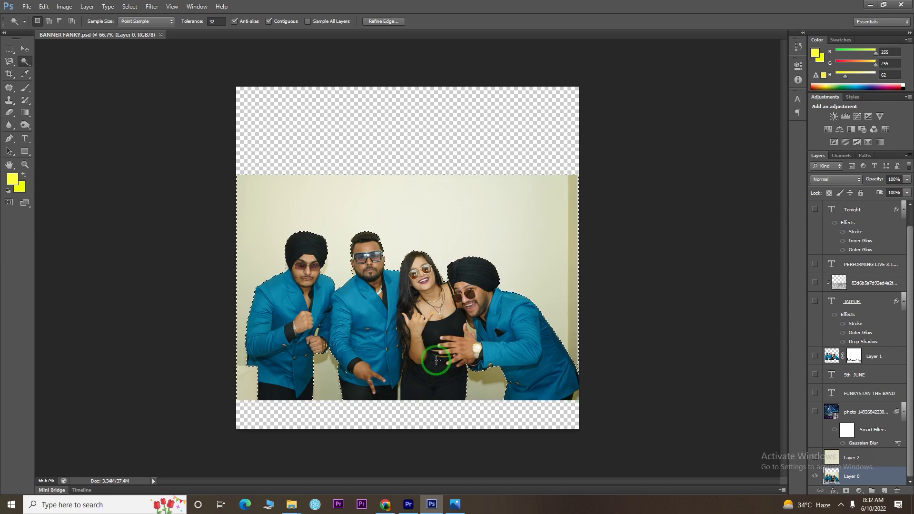
key("Delete")
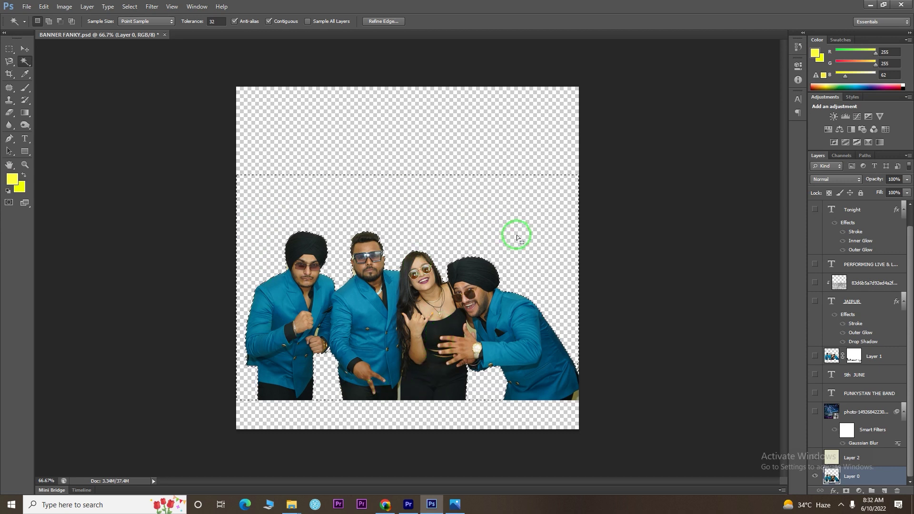
Return to the Move tool and make the photo-1492684 concert background layer visible
left_click(25, 48)
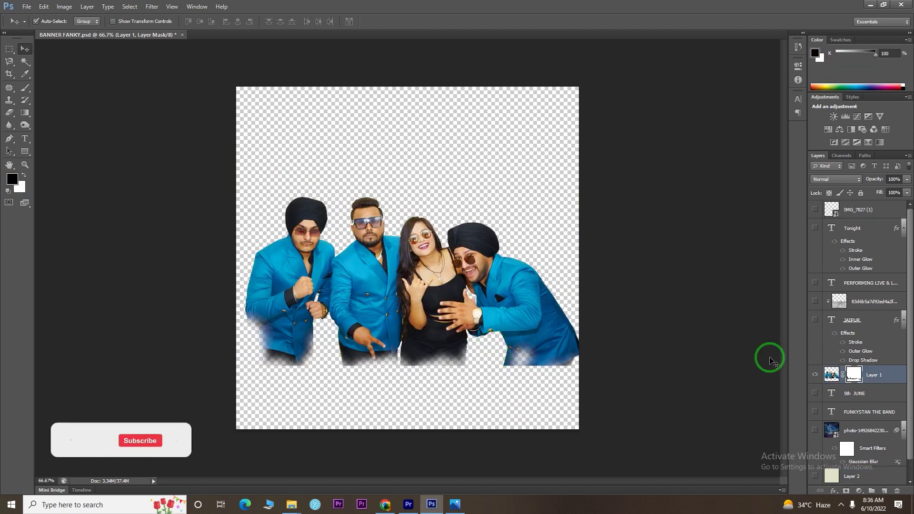
left_click(847, 431)
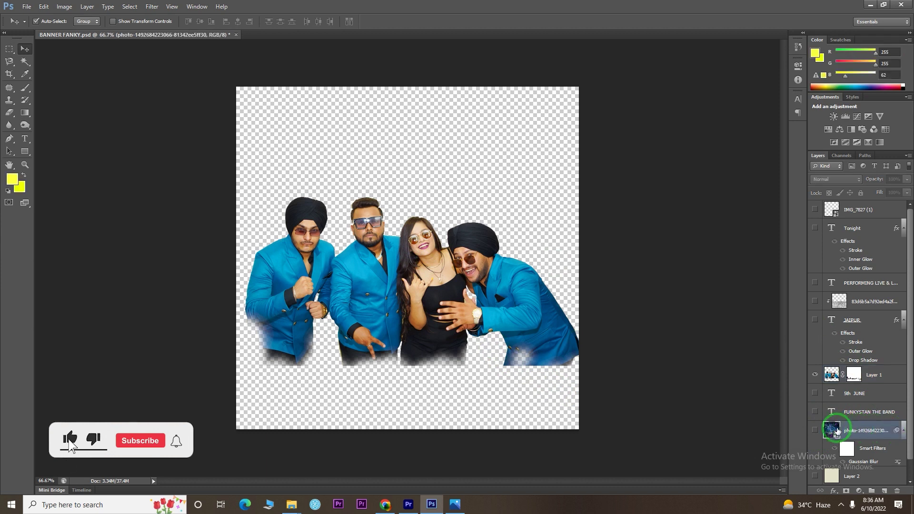
left_click(815, 430)
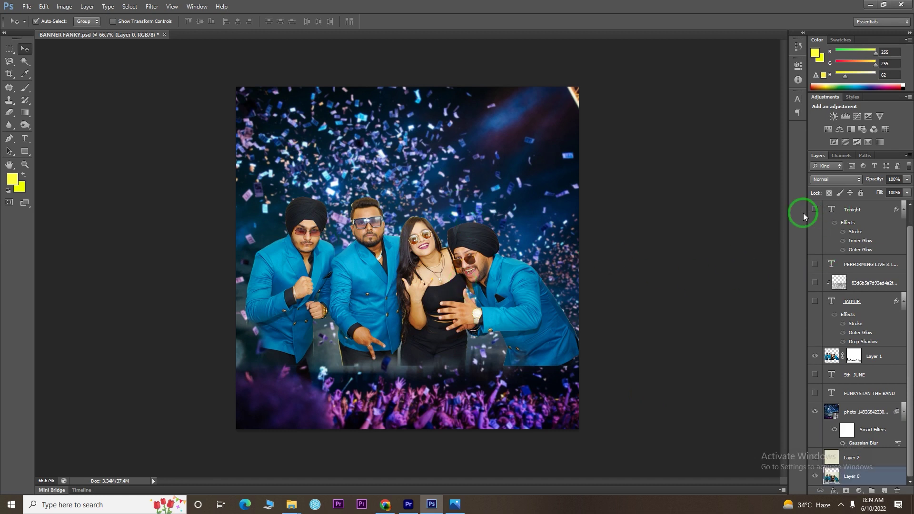
Turn on the Tonight, PERFORMING LIVE, 83d6b5 and JAIPUR layers
left_click(814, 209)
left_click(814, 264)
left_click(814, 283)
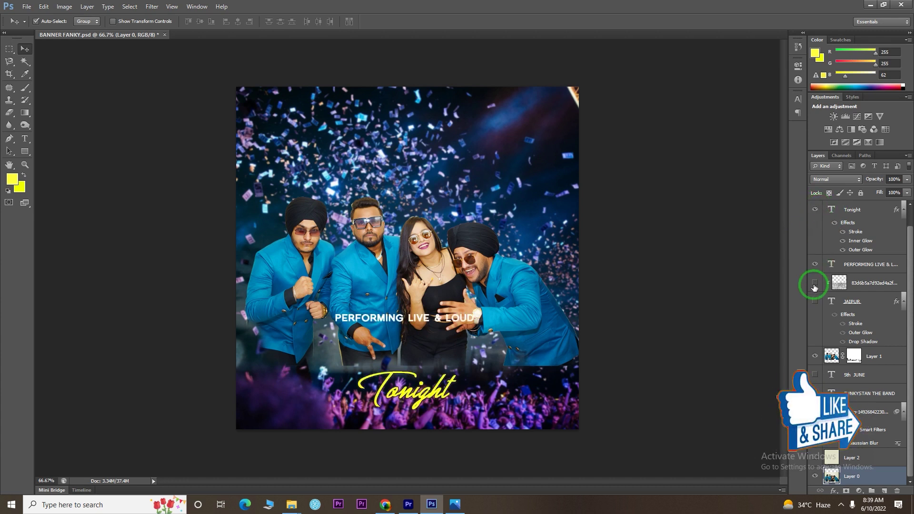
left_click(814, 302)
left_click(814, 301)
left_click(814, 301)
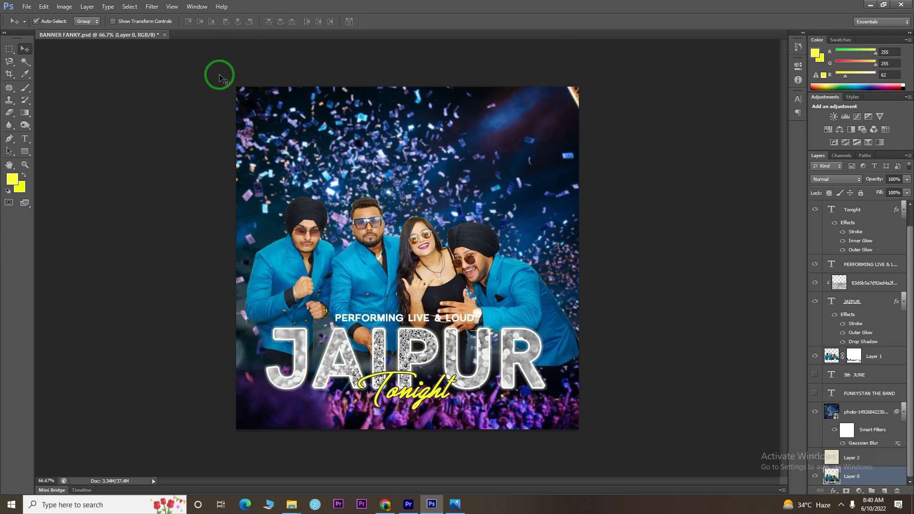
Show the 5th JUNE date layer and save the banner with Save As
scroll(866, 259, "up", 1)
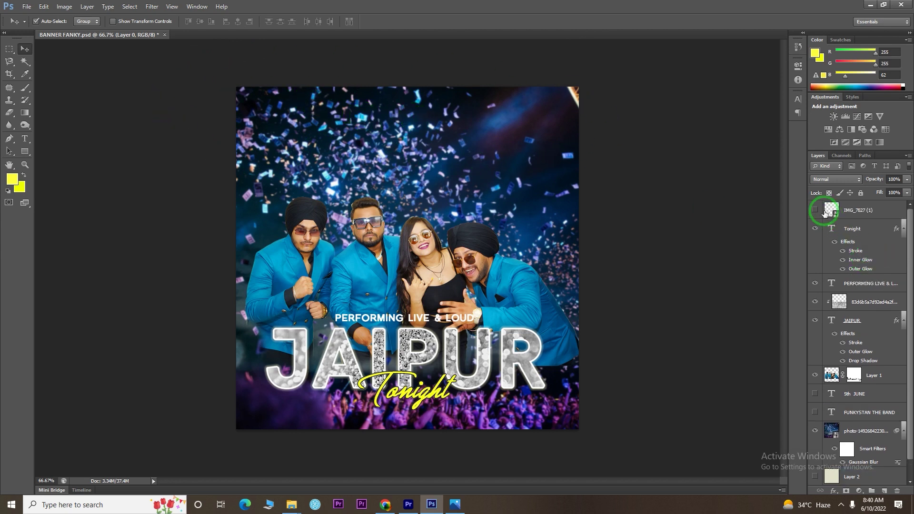
scroll(839, 329, "down", 1)
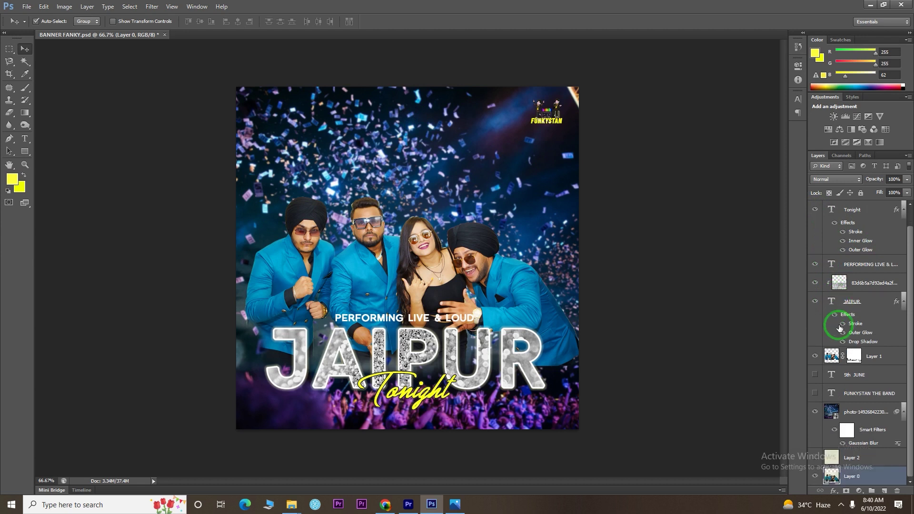
left_click(814, 374)
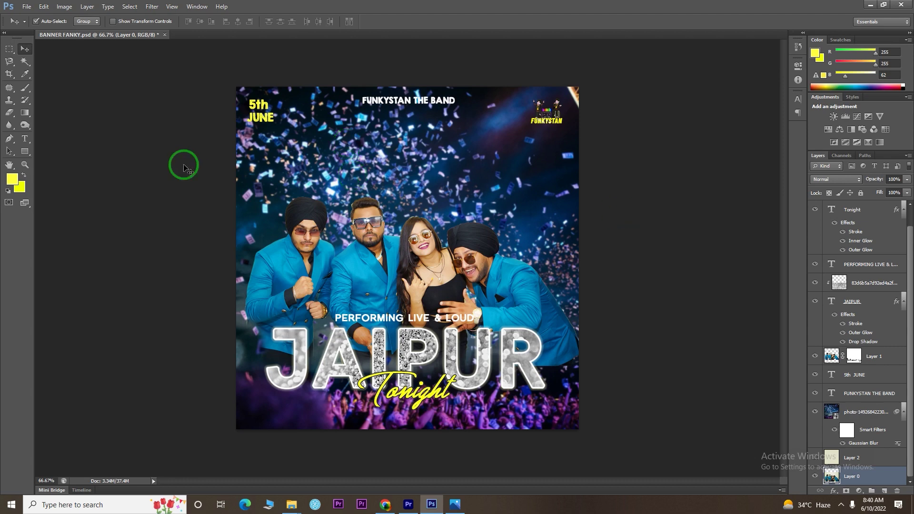
left_click(21, 6)
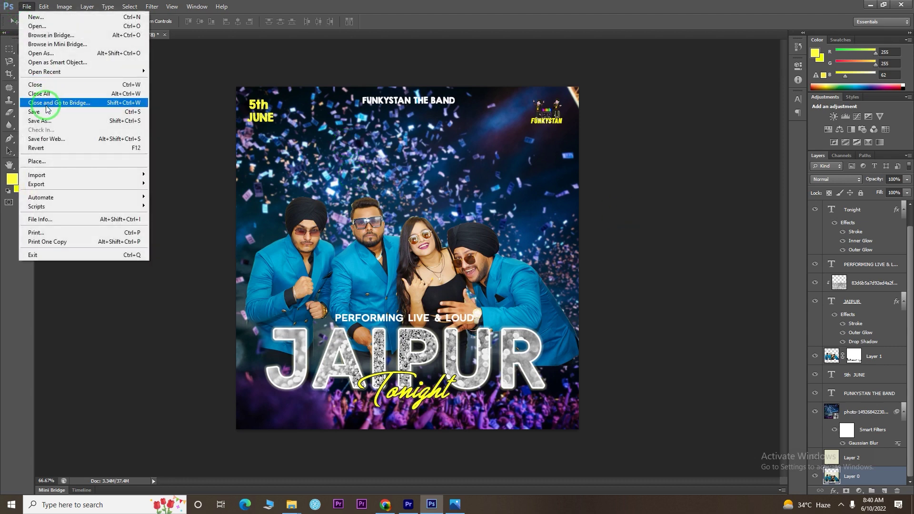
left_click(47, 125)
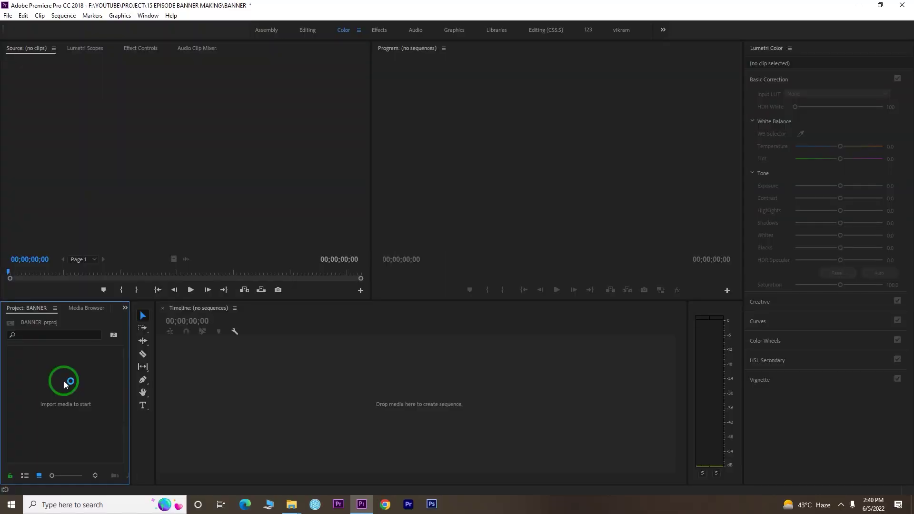
Import BANNER FANKY.psd from the Desktop via the Project panel's Import command
right_click(50, 371)
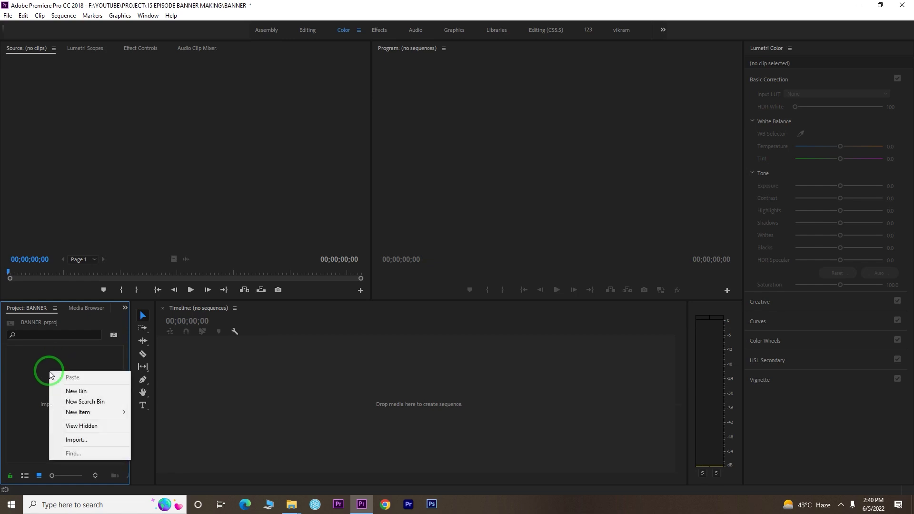
left_click(49, 384)
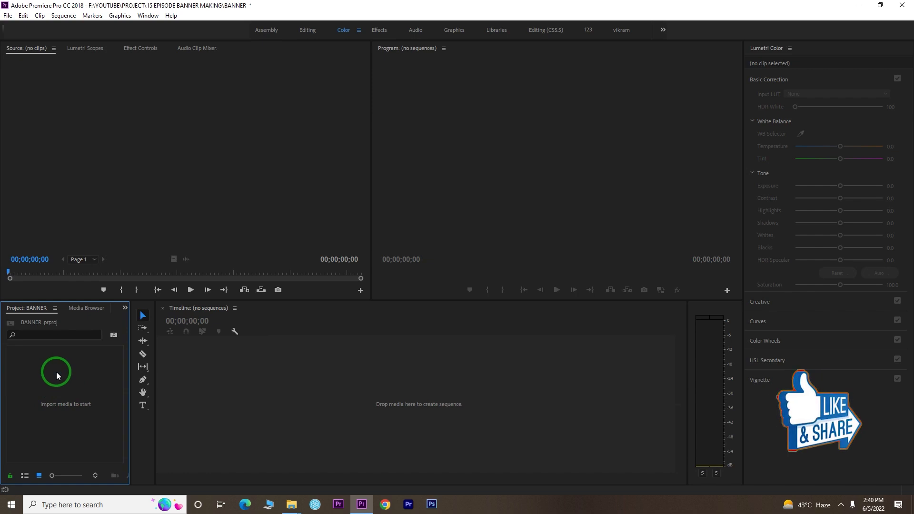
right_click(56, 372)
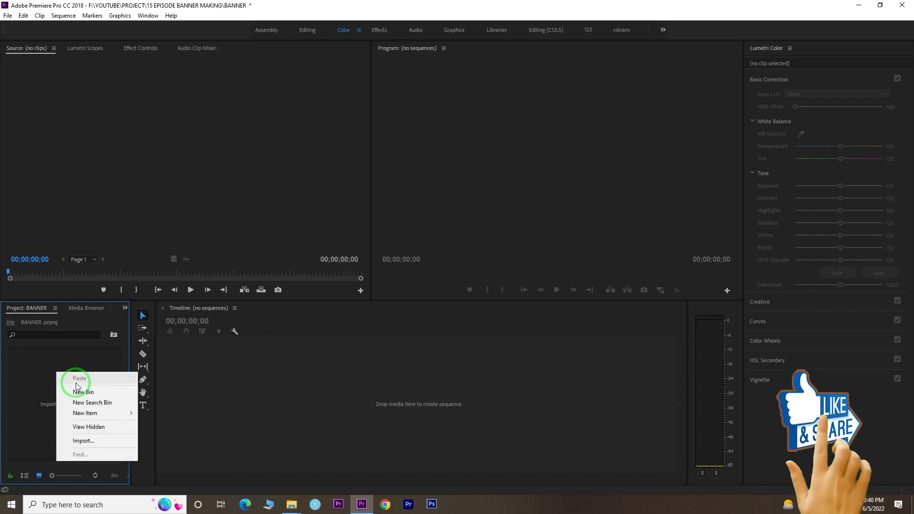
left_click(87, 441)
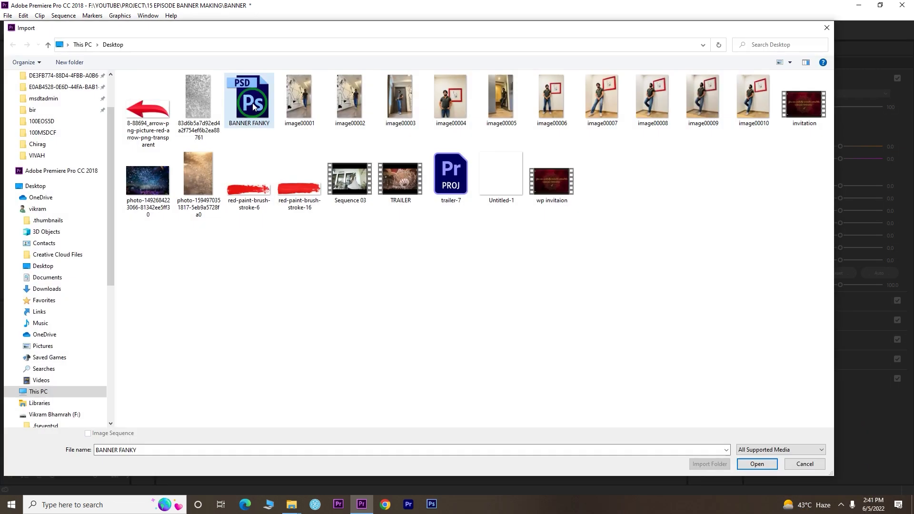
left_click(252, 103)
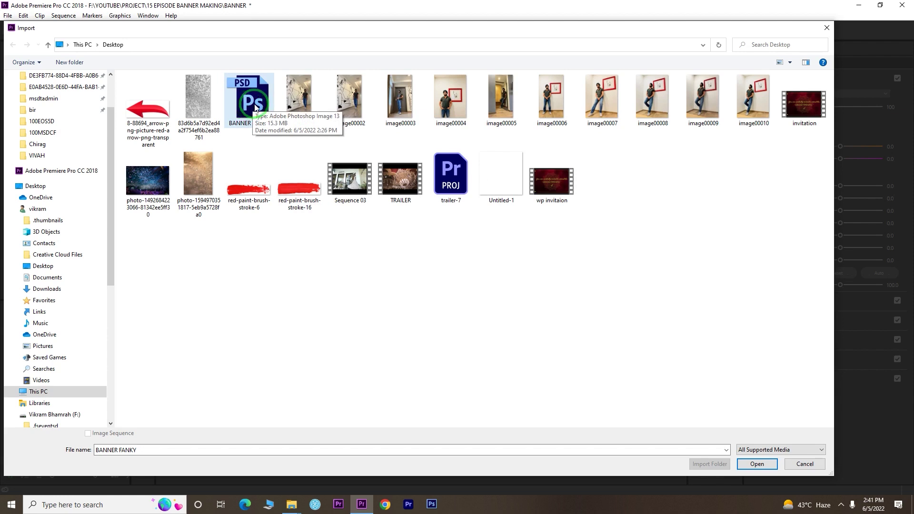
left_click(265, 139)
left_click(260, 109)
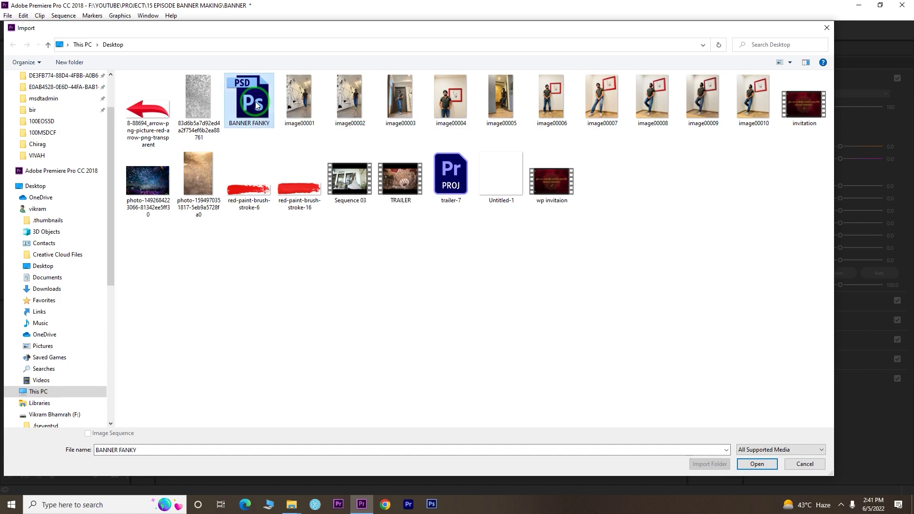
left_click(757, 464)
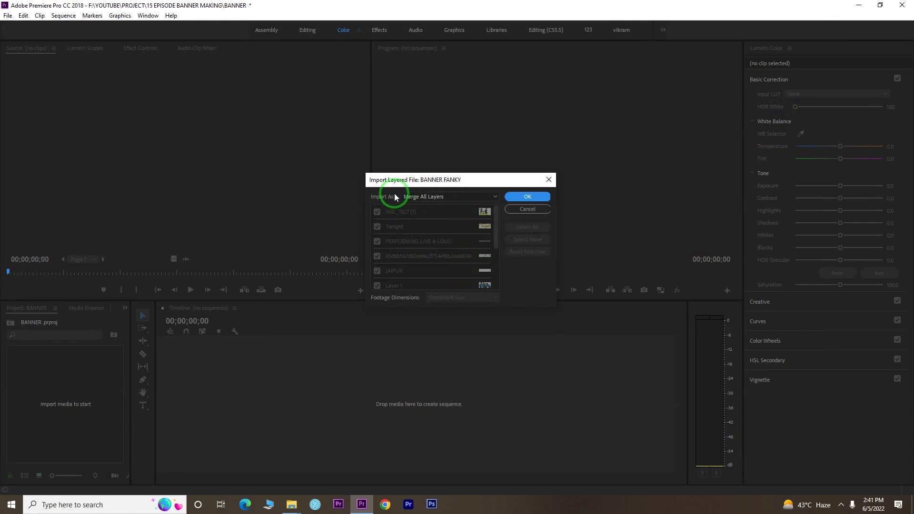
Import the BANNER FANKY file as Individual Layers, creating a 10-item bin
left_click(428, 197)
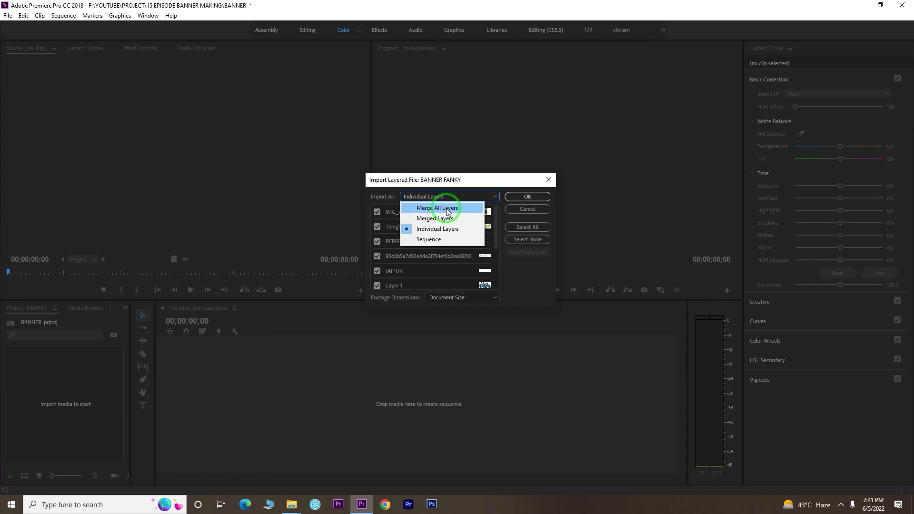
left_click(450, 233)
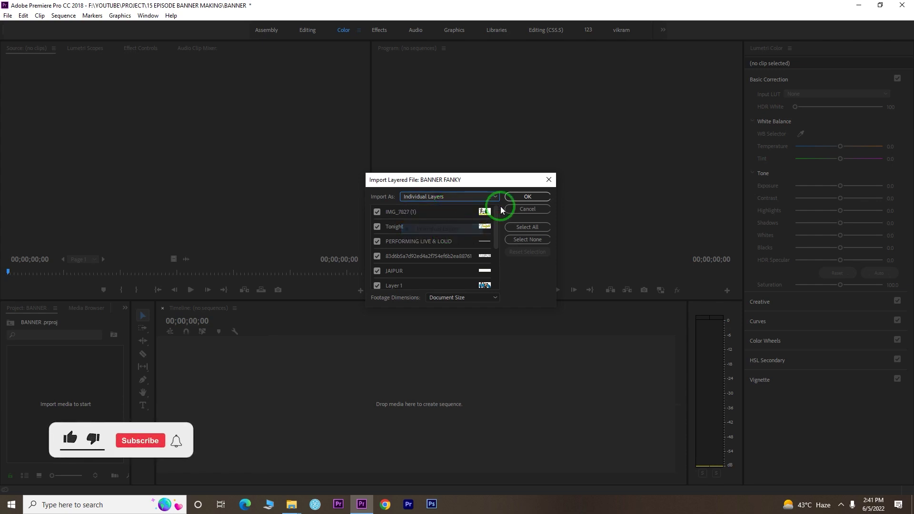
left_click(527, 197)
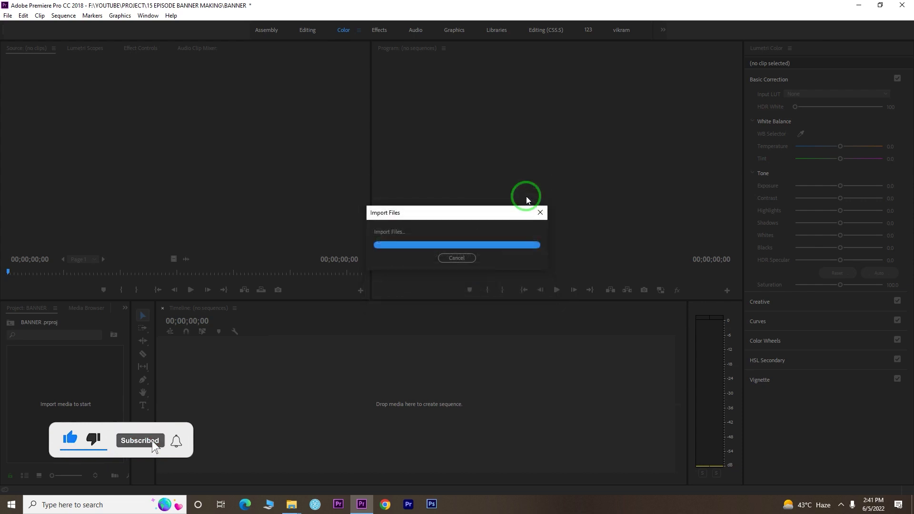
left_click(74, 399)
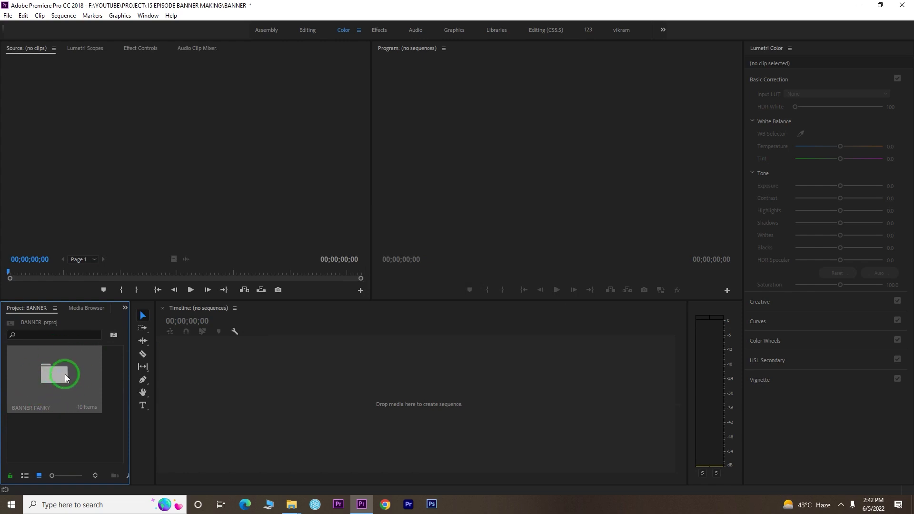
Open the BANNER FANKY bin and drag the confetti crowd photo onto the empty Timeline
double_click(65, 375)
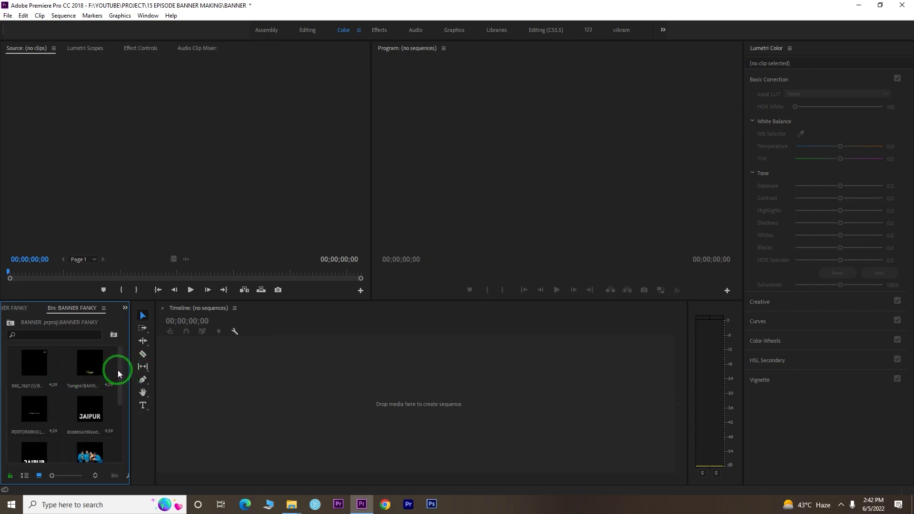
left_click_drag(118, 370, 119, 400)
key("grave")
left_click_drag(44, 233, 762, 90)
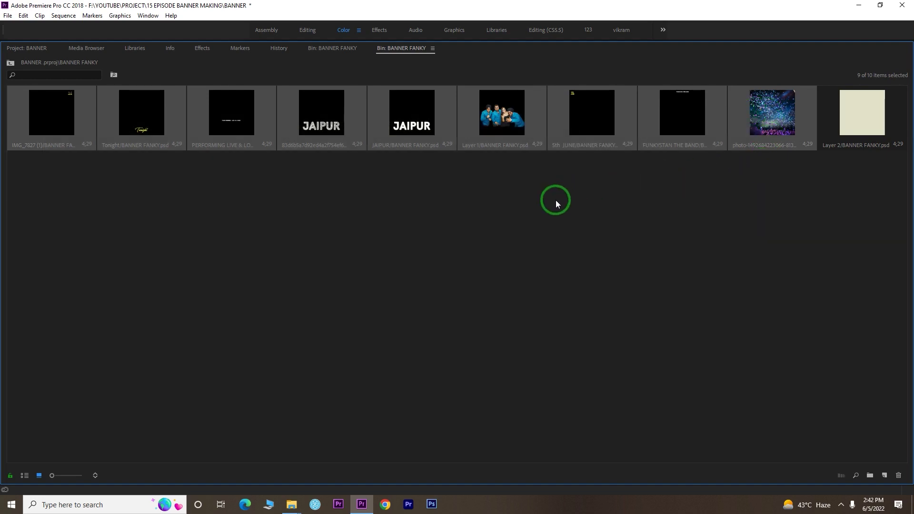
left_click(117, 254)
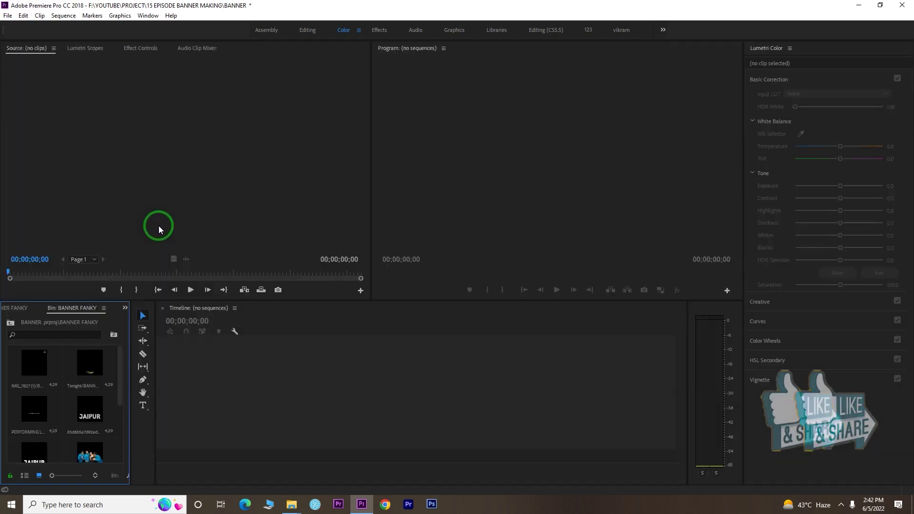
key("grave")
left_click_drag(123, 382, 120, 435)
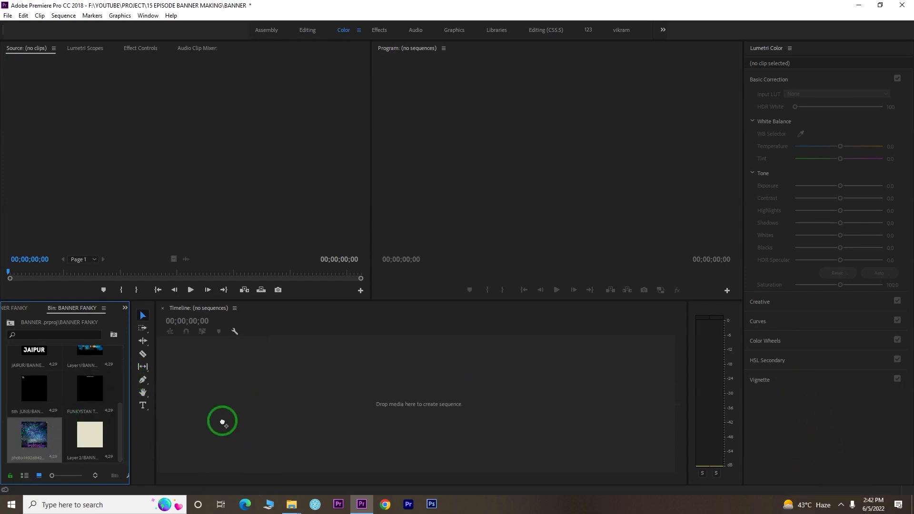
left_click_drag(38, 459, 220, 423)
Set the playhead to 00;00;00;28 and add FUNKYSTAN THE BAND and 5th JUNE above the photo
left_click(303, 326)
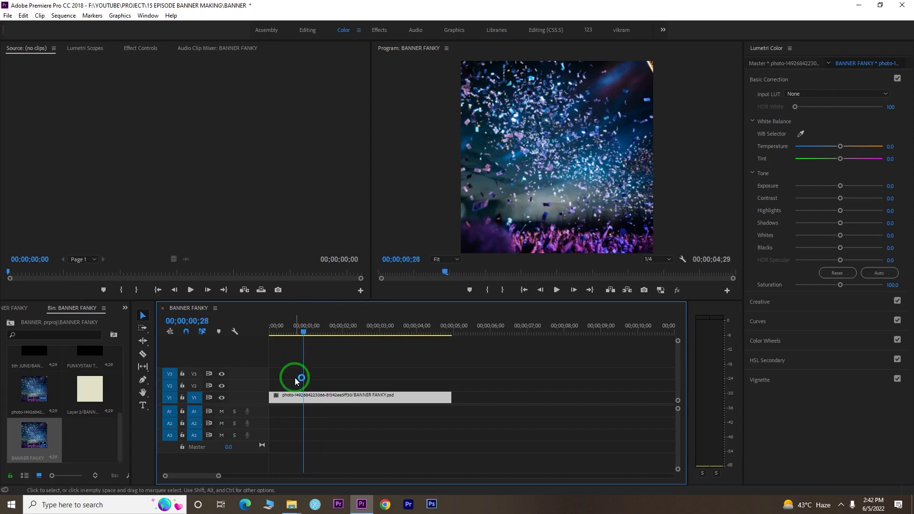
left_click_drag(238, 404, 235, 449)
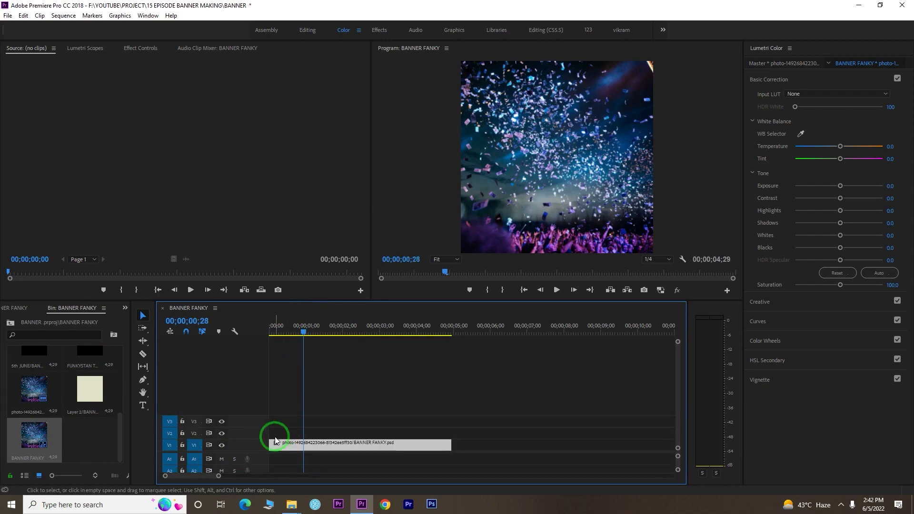
scroll(62, 400, "up", 1)
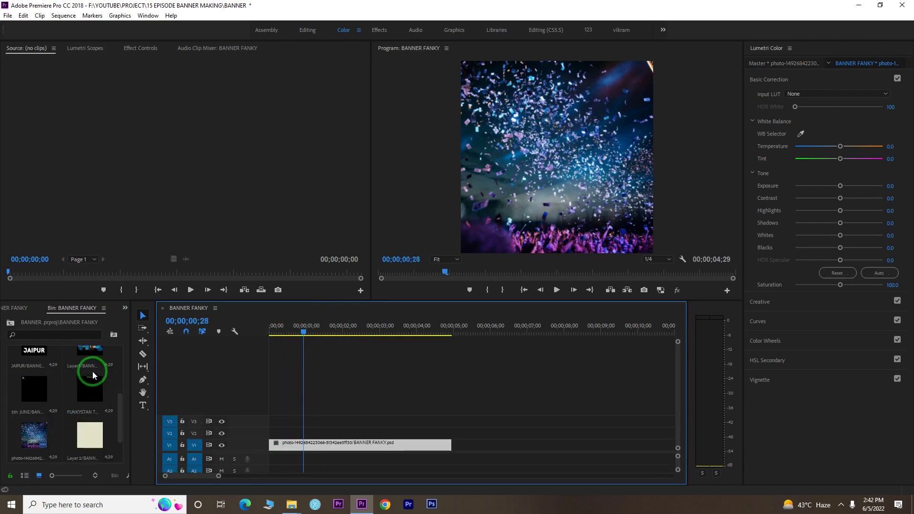
left_click_drag(90, 388, 260, 432)
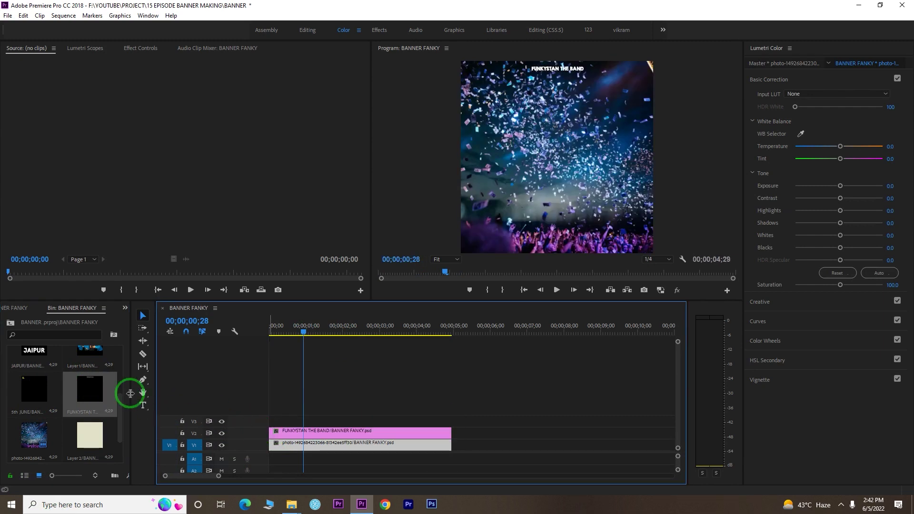
left_click_drag(41, 392, 263, 421)
Stack Layer1, JAIPUR, PERFORMING LIVE & LOUD, Tonight and IMG_7827 on new top tracks
scroll(58, 357, "up", 1)
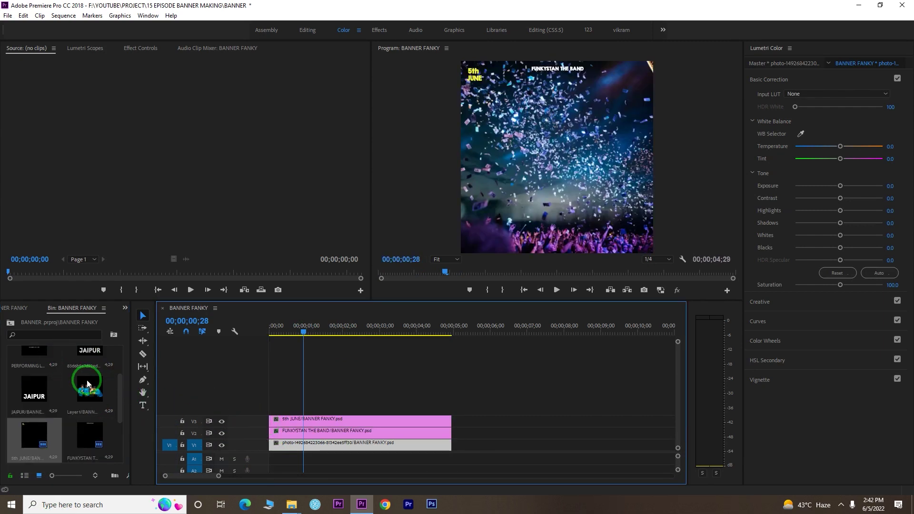
left_click_drag(90, 387, 238, 387)
left_click_drag(31, 395, 255, 398)
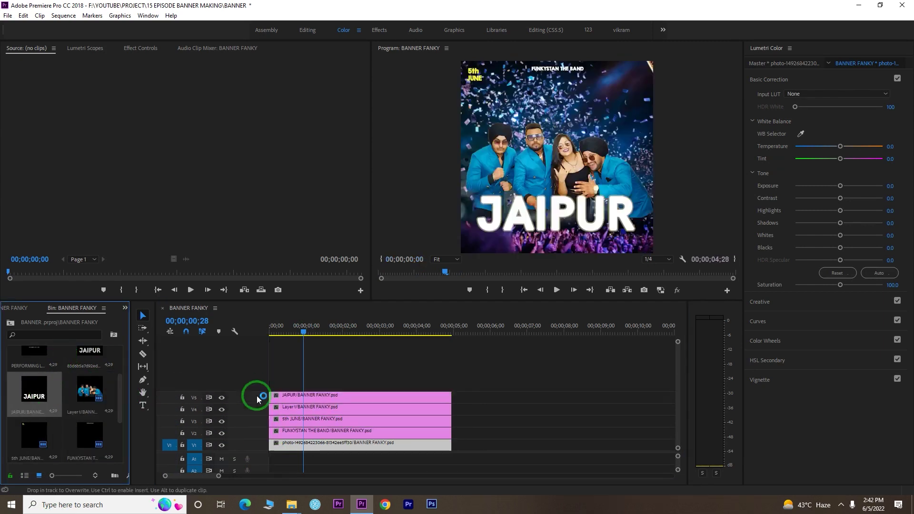
scroll(77, 372, "up", 1)
left_click_drag(34, 390, 292, 390)
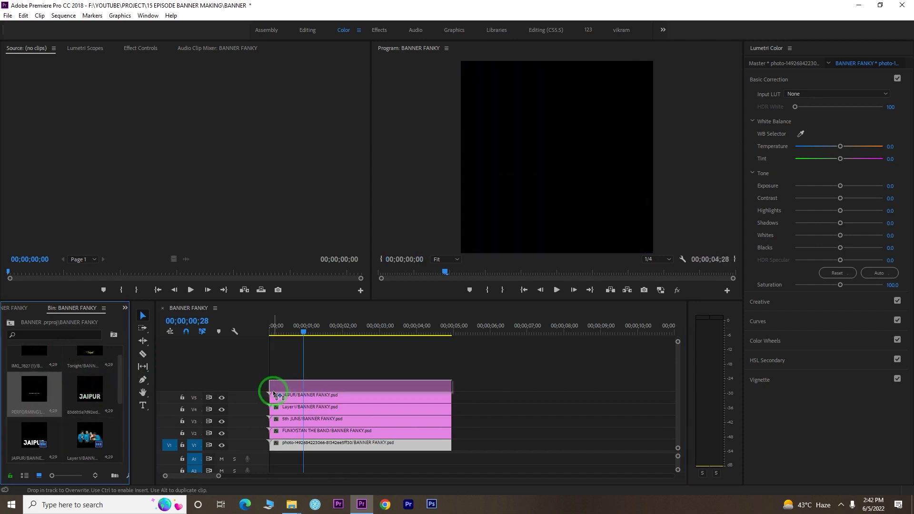
scroll(91, 376, "up", 1)
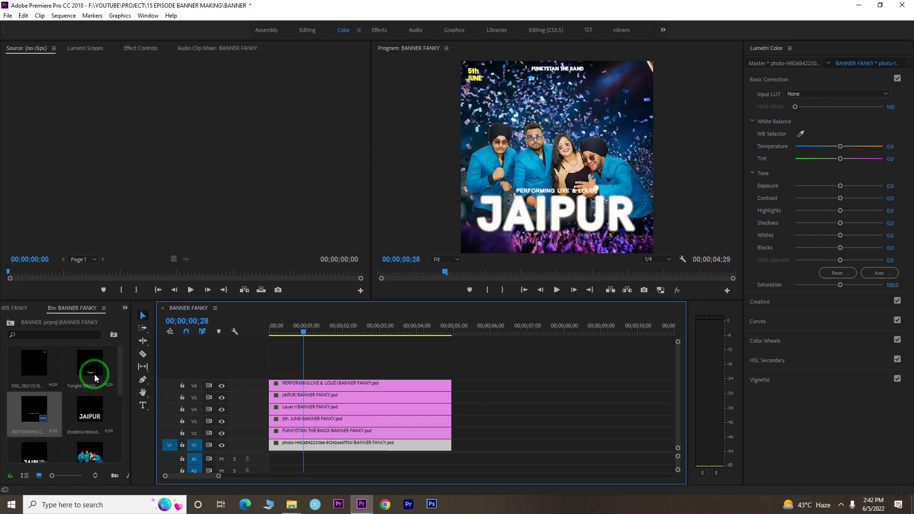
left_click(35, 364)
left_click_drag(33, 365, 276, 359)
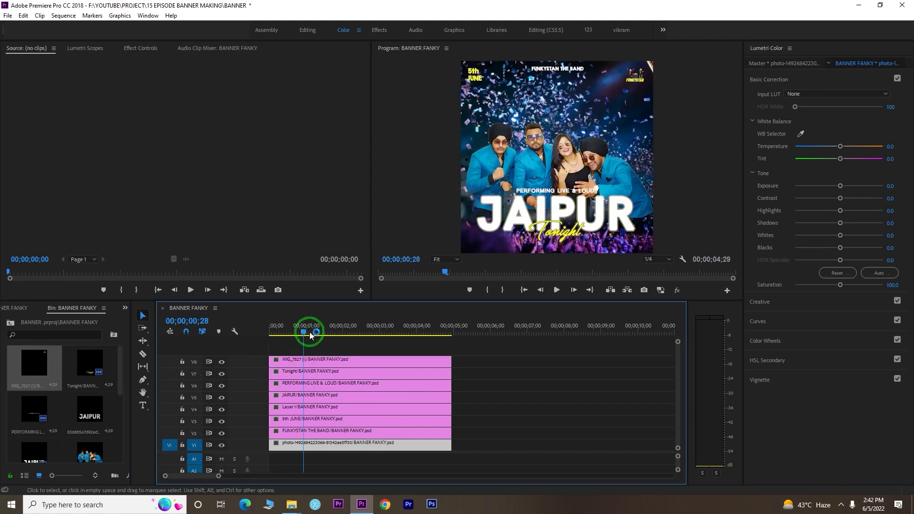
Return the playhead to the start and select every layer clip above the background
left_click_drag(305, 331, 234, 330)
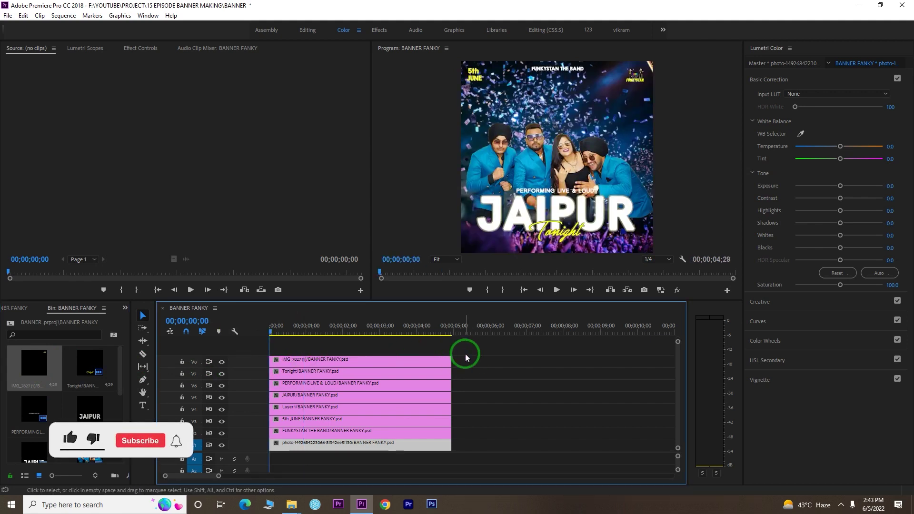
left_click_drag(480, 353, 372, 431)
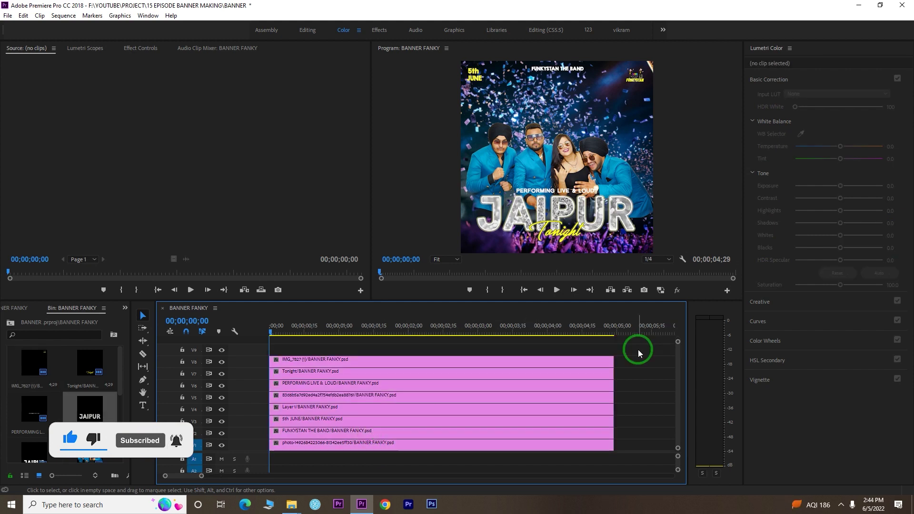
left_click_drag(636, 350, 486, 446)
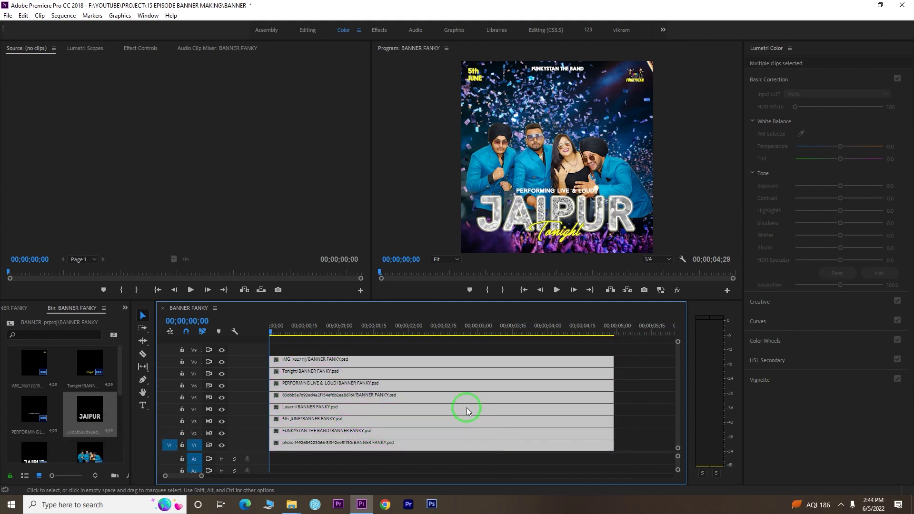
left_click(399, 349)
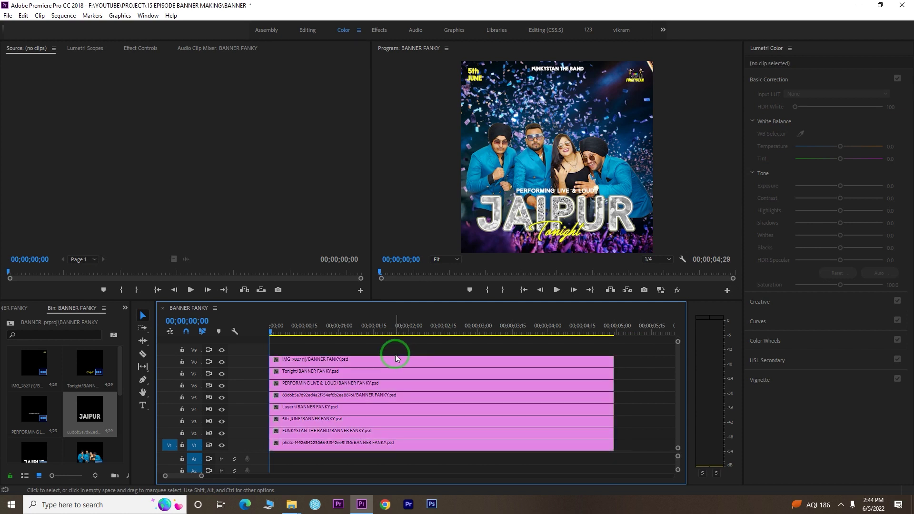
mouse_move(395, 354)
left_mouse_down()
mouse_move(315, 434)
mouse_move(326, 437)
left_mouse_up()
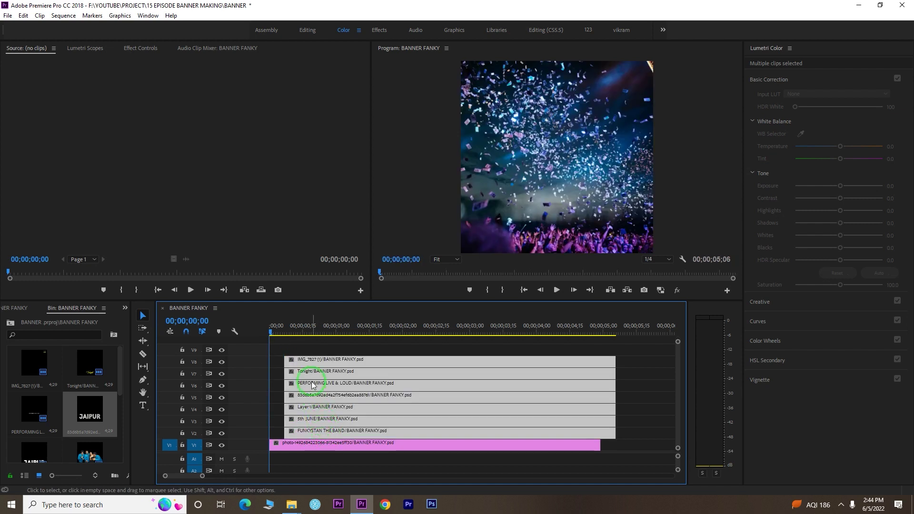
Shift the clips above the band name later and play from the sequence start
left_click_drag(305, 355, 321, 426)
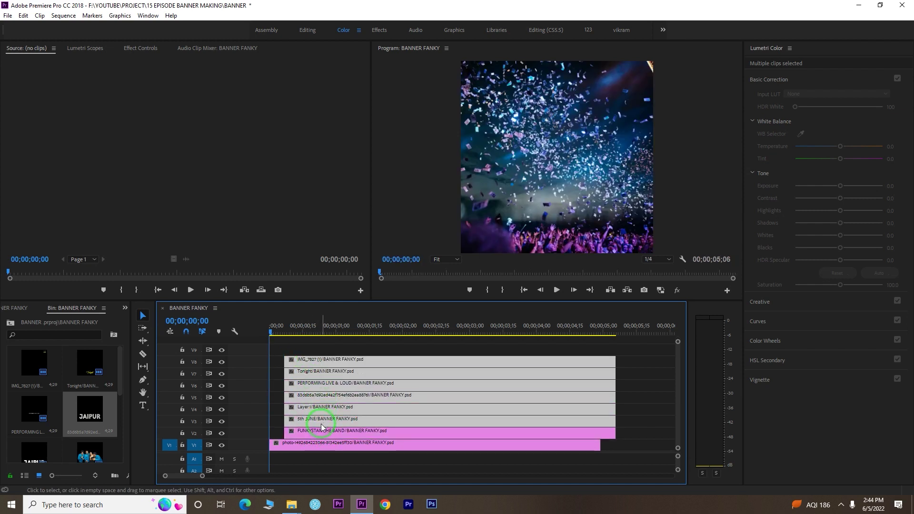
left_click_drag(315, 426, 334, 427)
left_click(279, 334)
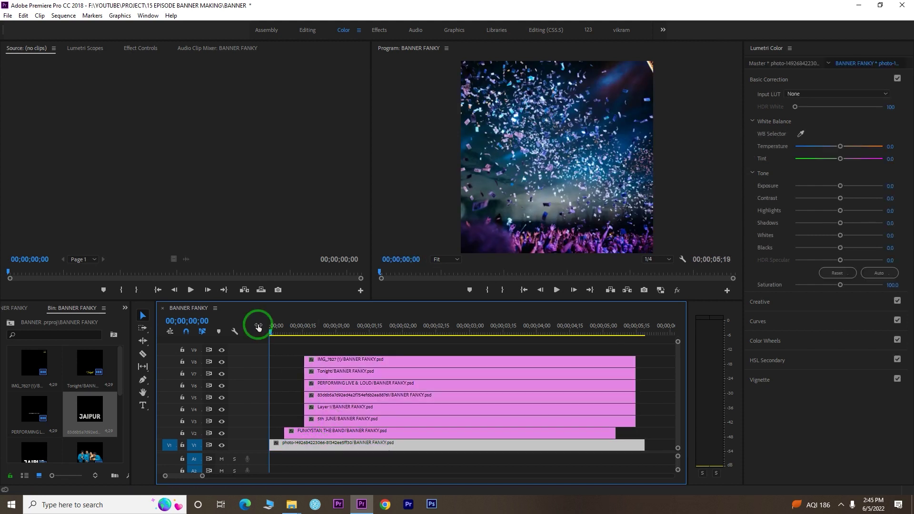
key("space")
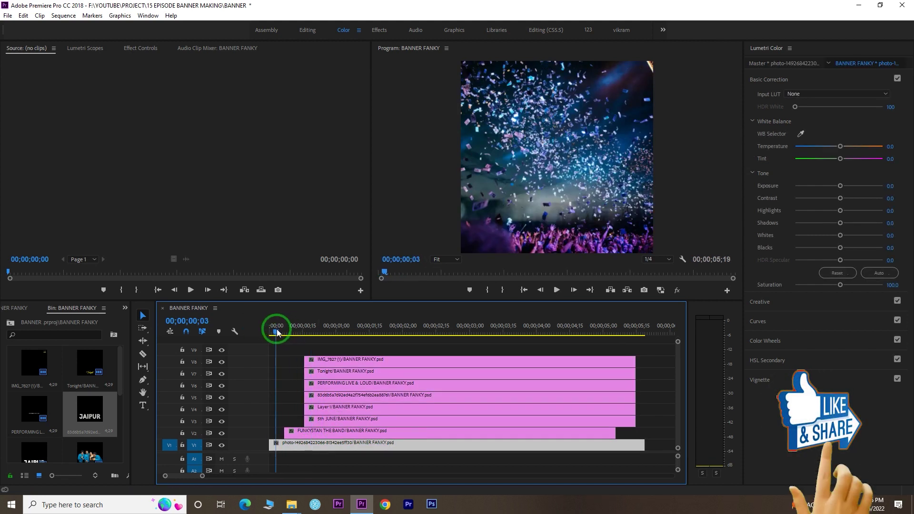
Scrub through the opening second to check when the banner layers appear
left_click_drag(279, 335, 294, 334)
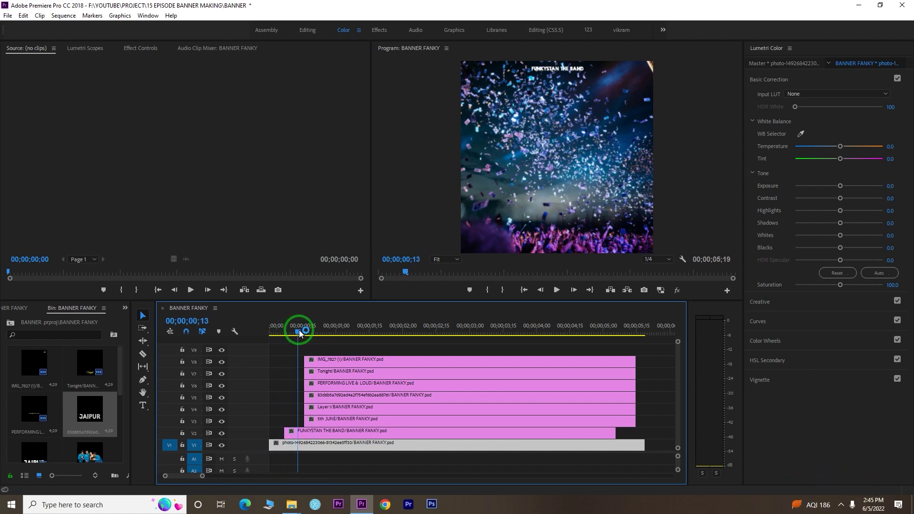
left_click_drag(295, 334, 303, 393)
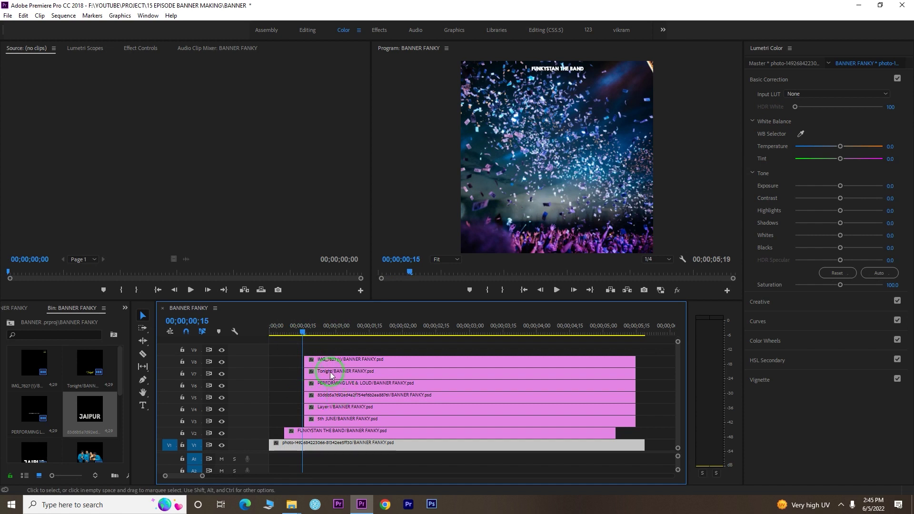
left_click_drag(302, 328, 311, 328)
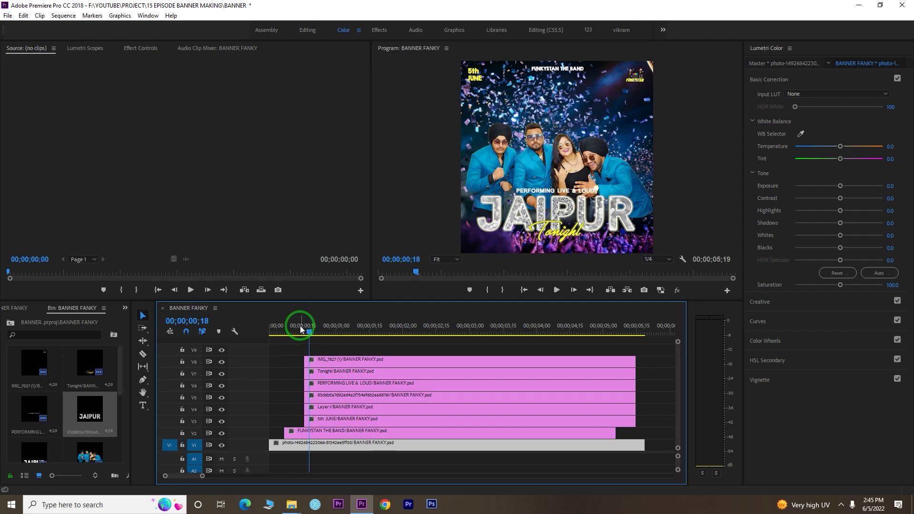
left_click_drag(310, 326, 258, 327)
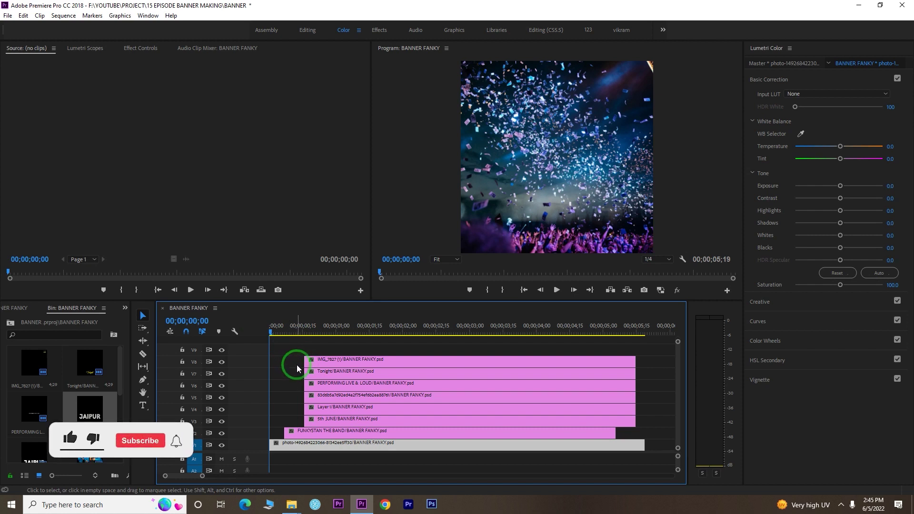
left_click_drag(300, 332, 316, 335)
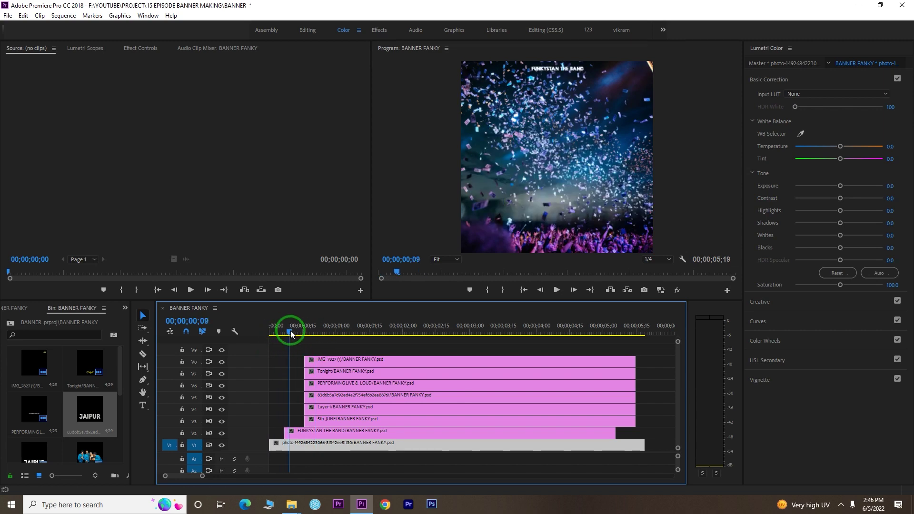
Move the Layer 1 band photo clip earlier and zoom in on the sequence start
left_click_drag(317, 336, 310, 333)
left_click(314, 408)
left_click_drag(302, 445, 333, 409)
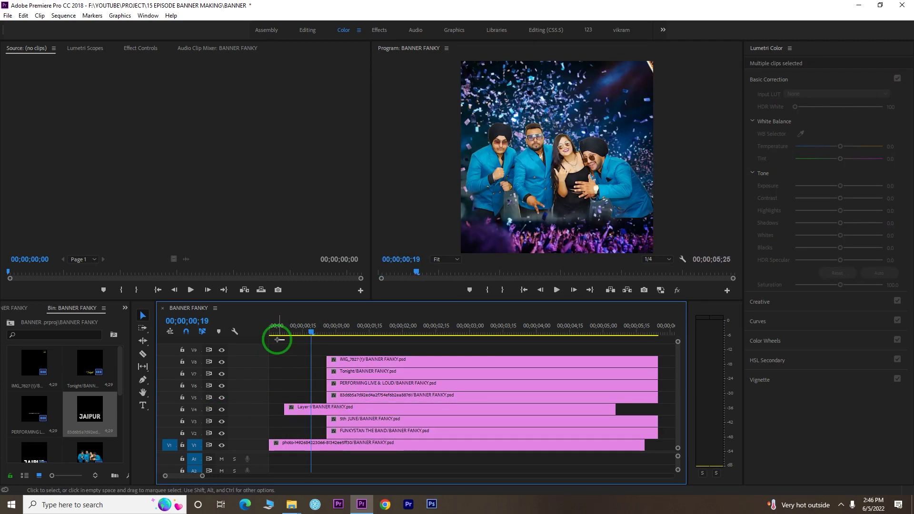
key("equal")
Search Effects for SPIN and apply Smooth Clockwise Spin to Layer 1
key("shift+7")
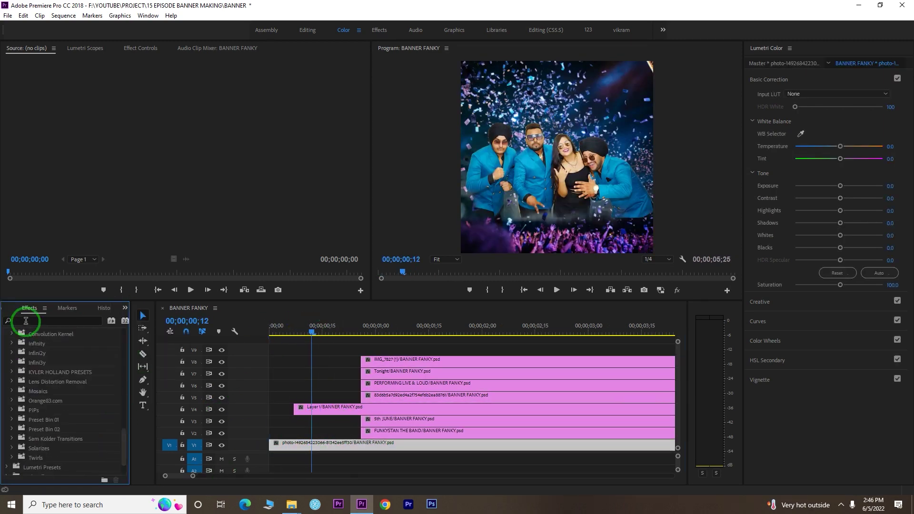
left_click(52, 321)
type("SPIN")
left_click_drag(122, 441, 123, 422)
left_click_drag(85, 365, 309, 409)
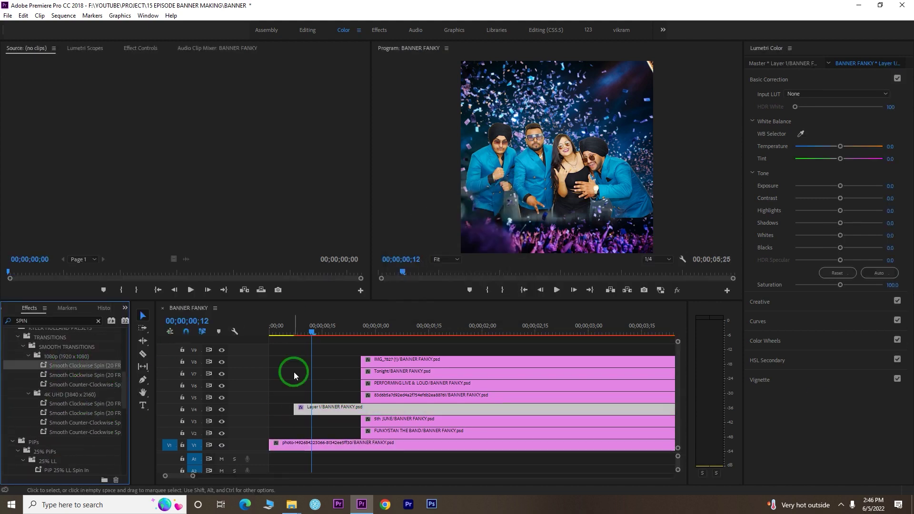
Split the band photo at 00;00;00;15 and slide JAIPUR and later layers to start there
left_click(322, 334)
key("ctrl+k")
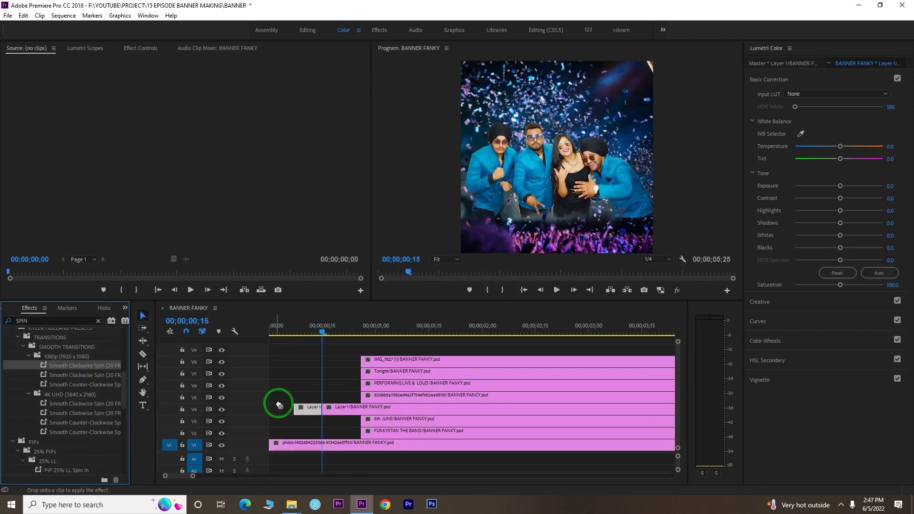
key("space")
left_click_drag(297, 332, 285, 337)
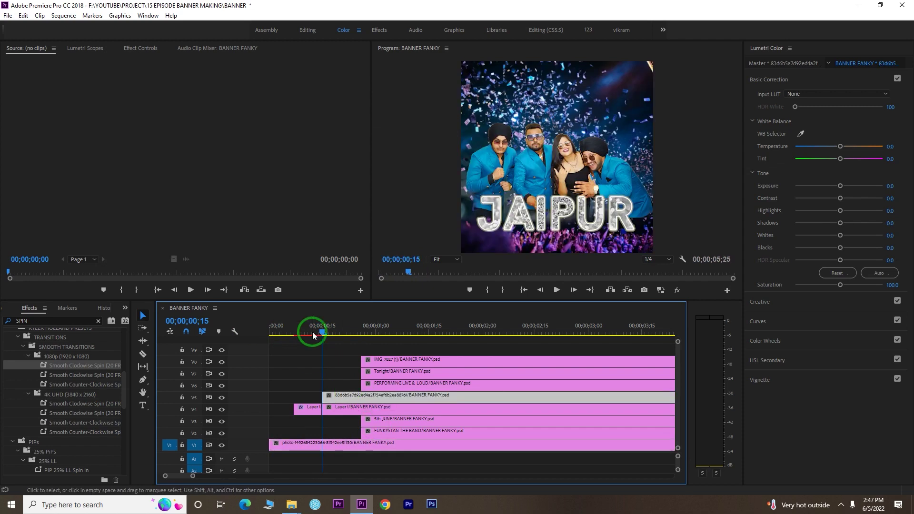
mouse_move(378, 396)
left_mouse_down()
mouse_move(339, 402)
mouse_move(337, 425)
left_mouse_up()
left_click_drag(282, 321, 388, 400)
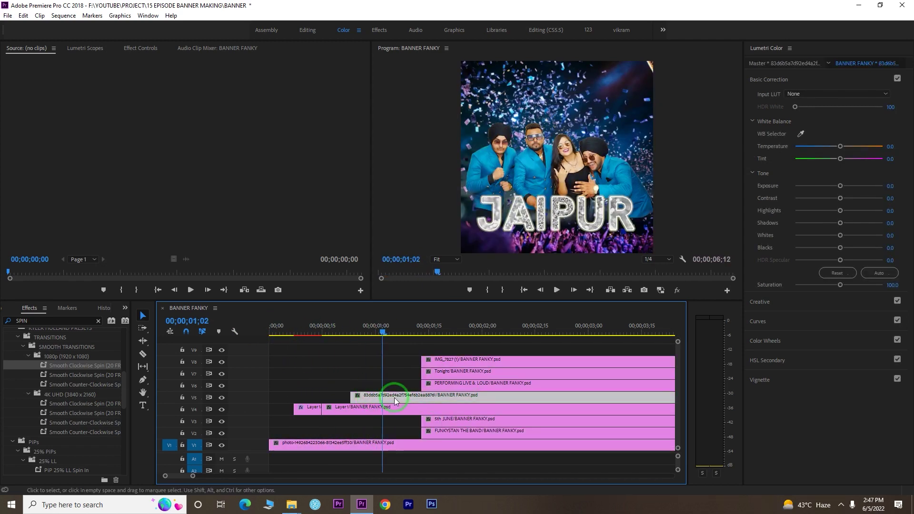
left_click(52, 321)
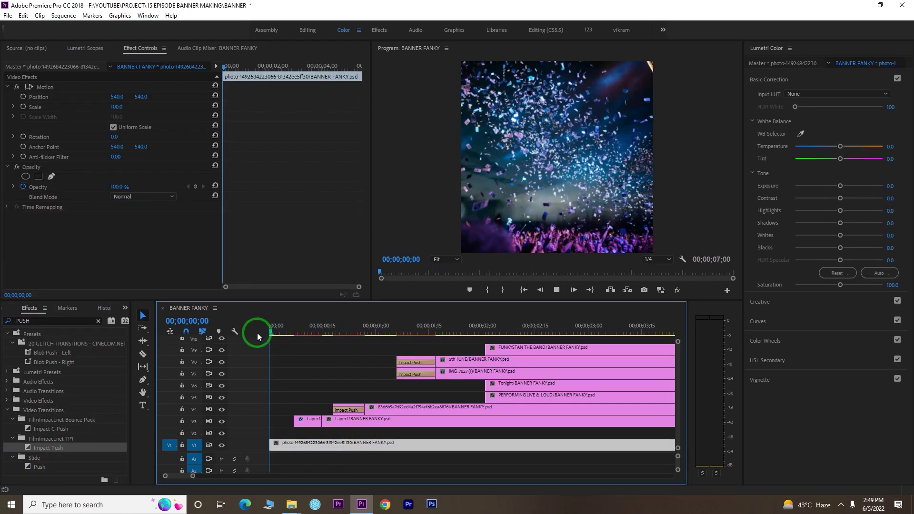
Preview the sequence's opening frames, then select the Layer 1 clip on V3 to view its spin effects
key("space")
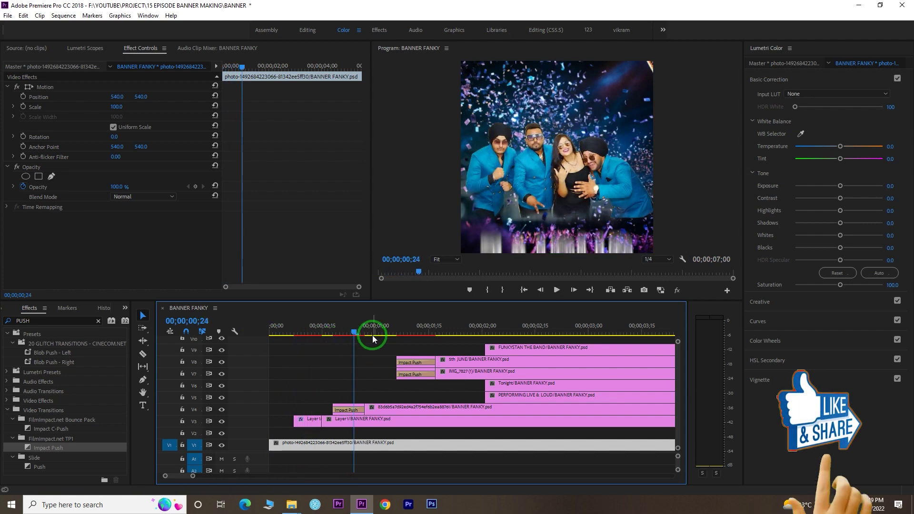
mouse_move(373, 335)
left_mouse_down()
mouse_move(291, 334)
mouse_move(323, 333)
left_mouse_up()
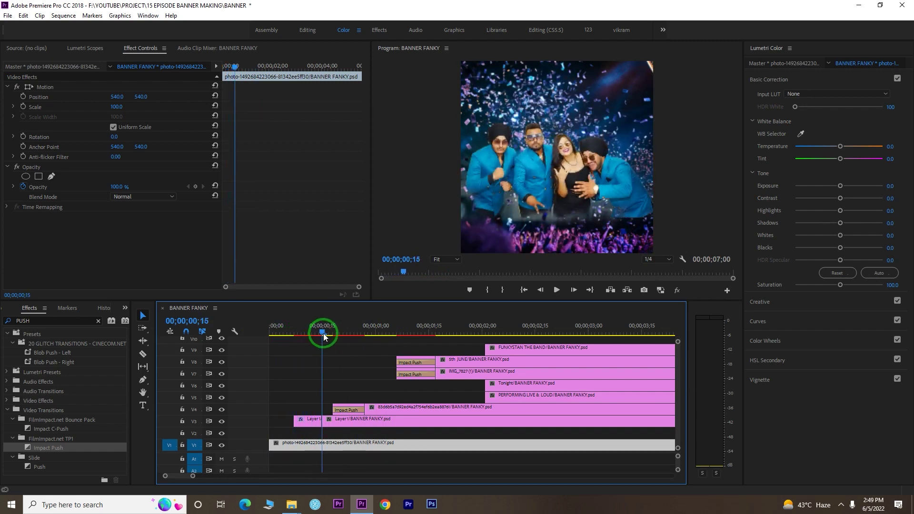
left_click(309, 419)
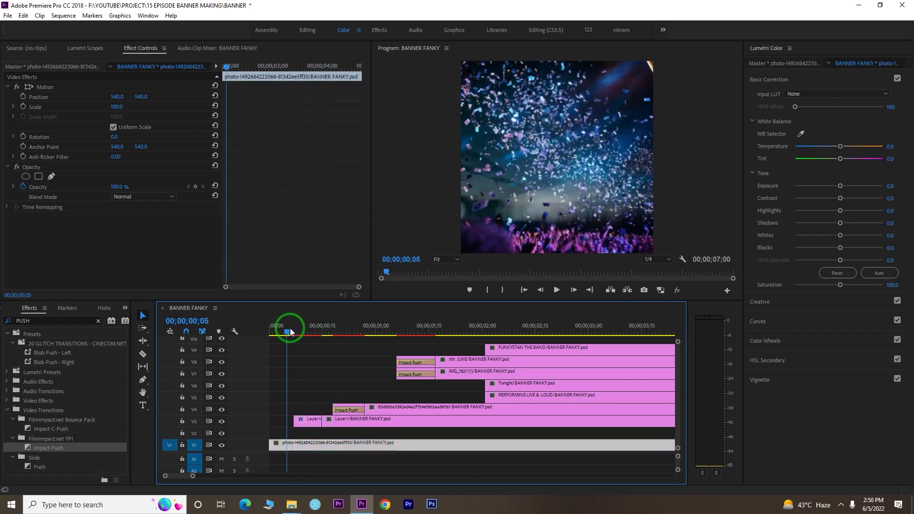
left_click_drag(318, 323, 322, 330)
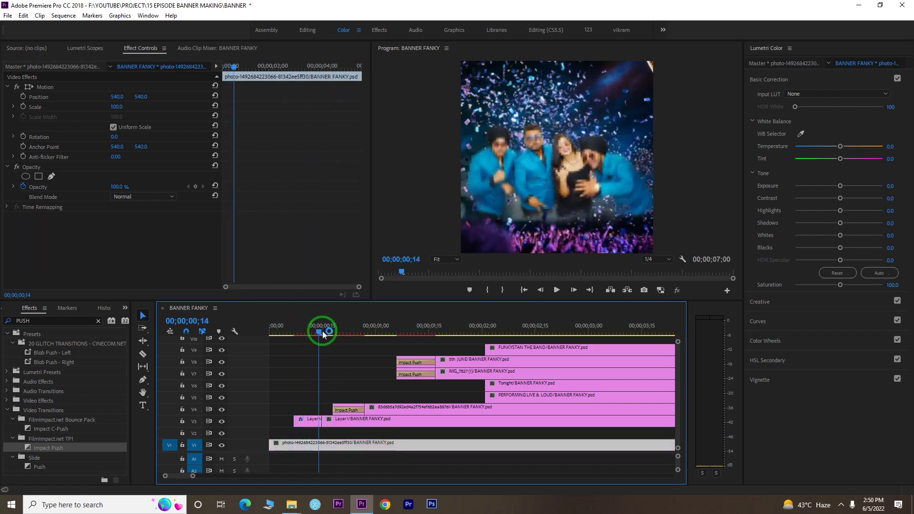
left_click(304, 419)
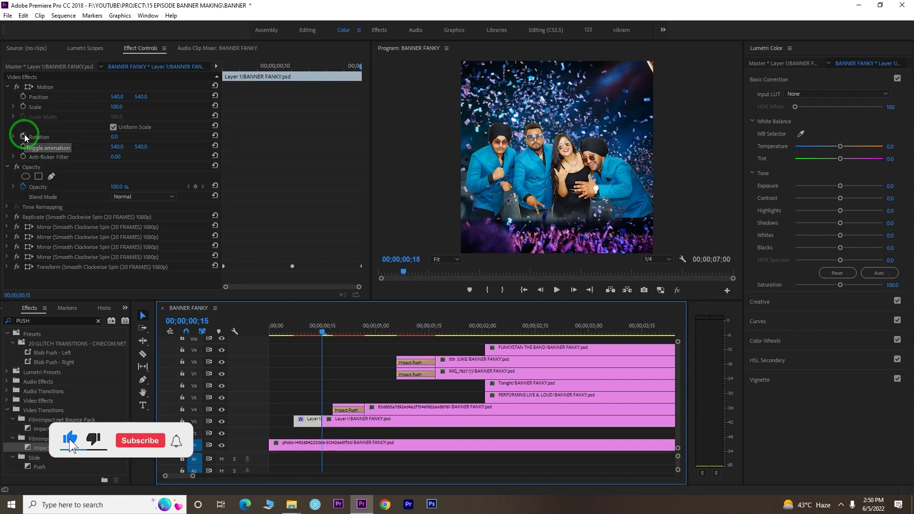
Keyframe Layer 1's Rotation at the clip start to about 1x183° so it spins upright by 00;00;00;15
left_click(26, 137)
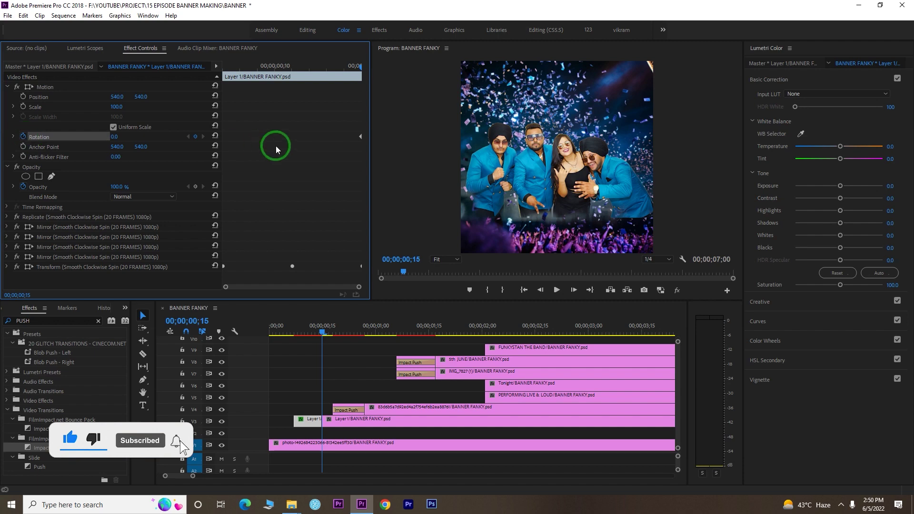
left_click(224, 66)
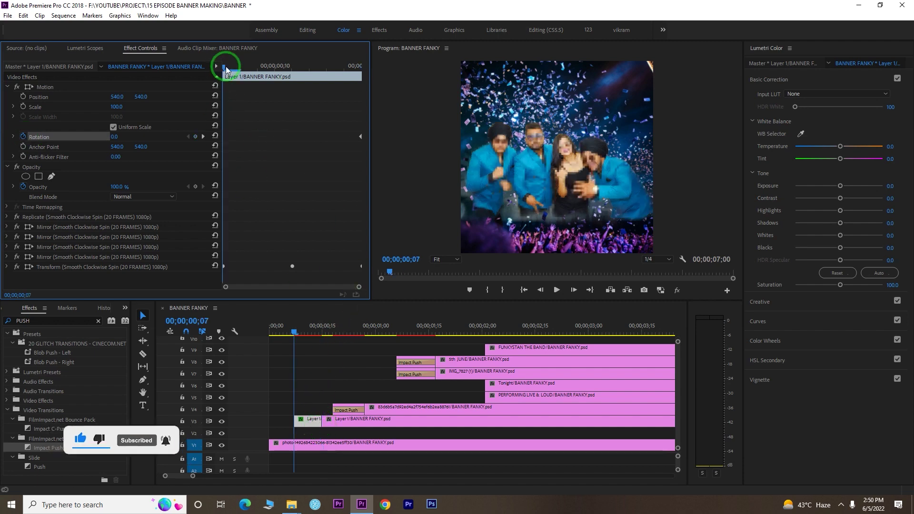
left_click_drag(113, 138, 389, 169)
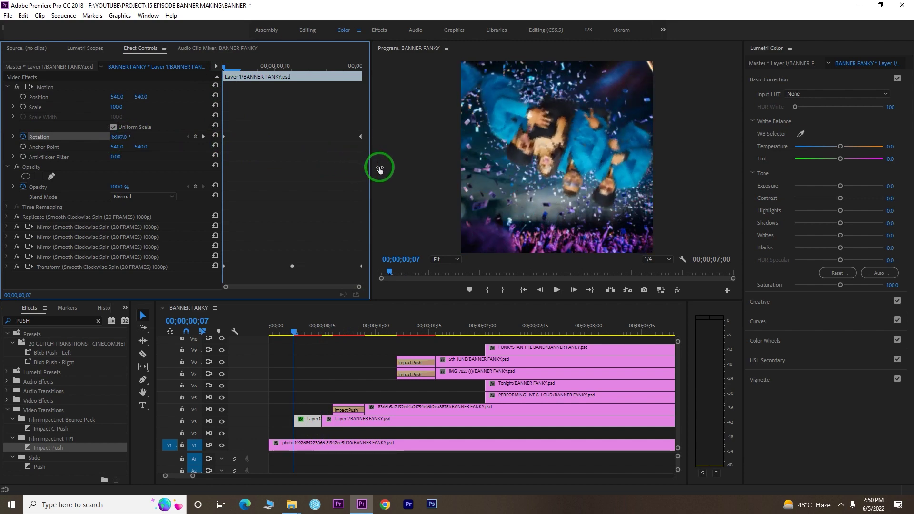
left_click_drag(389, 169, 371, 167)
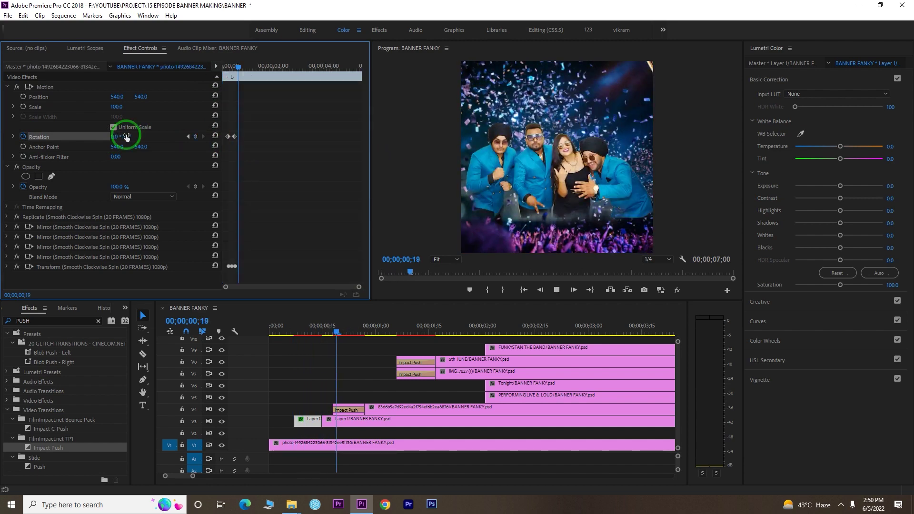
key("space")
left_click_drag(288, 326, 321, 334)
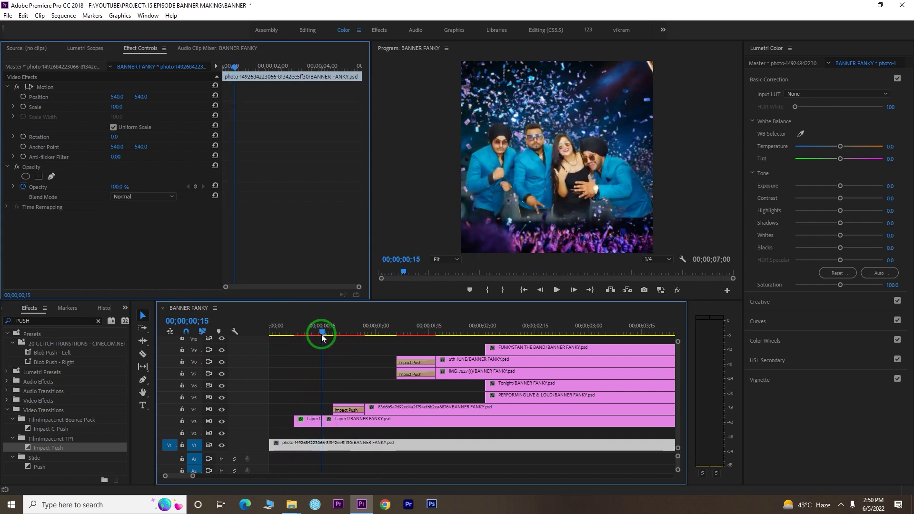
Play through the JAIPUR title entrance and inspect the Impact Push transition's settings on V4
left_click_drag(321, 334, 330, 339)
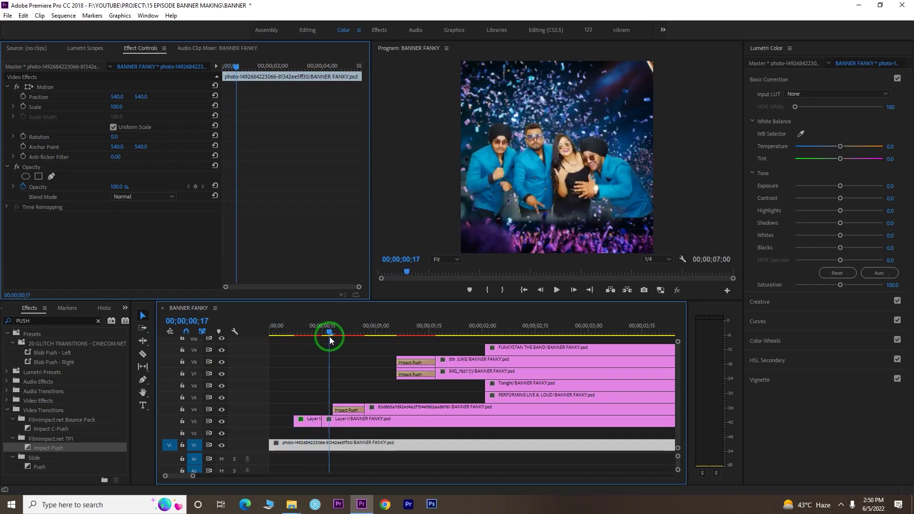
left_click(349, 412)
key("space")
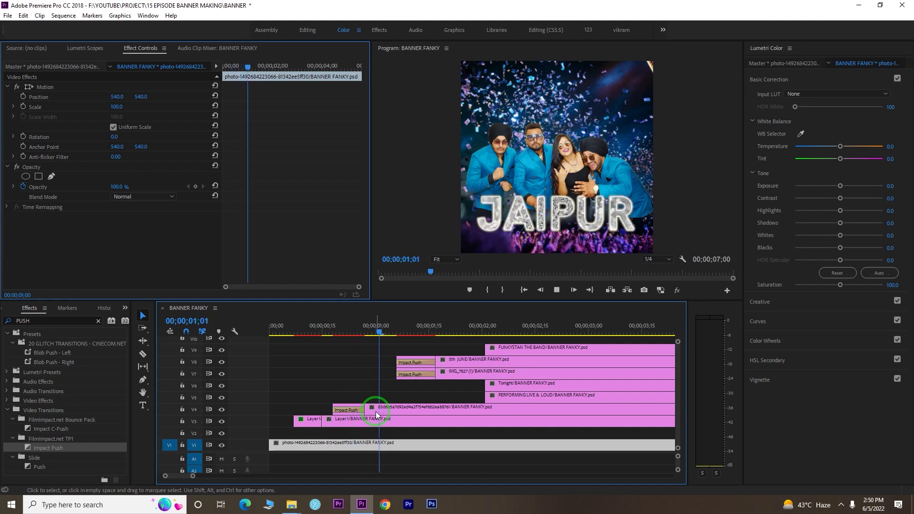
left_click(329, 324)
mouse_move(328, 321)
left_mouse_down()
mouse_move(350, 327)
mouse_move(333, 326)
left_mouse_up()
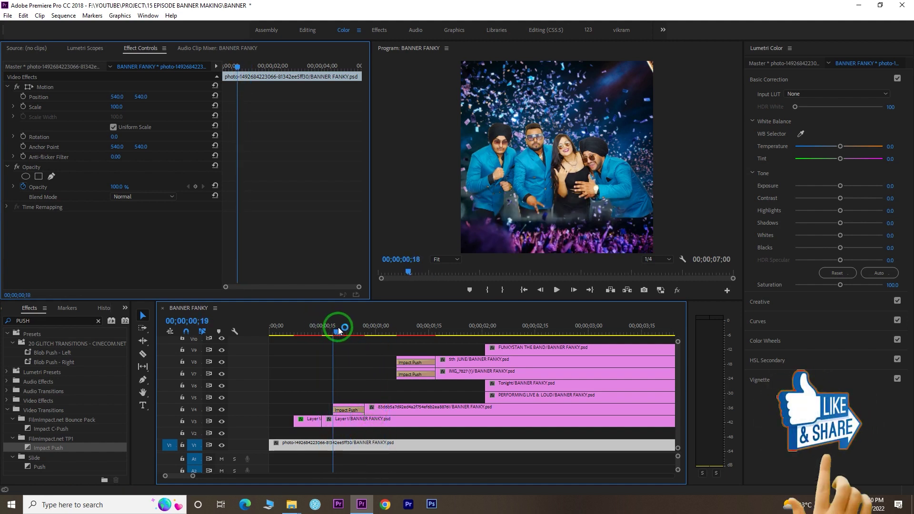
left_click(354, 396)
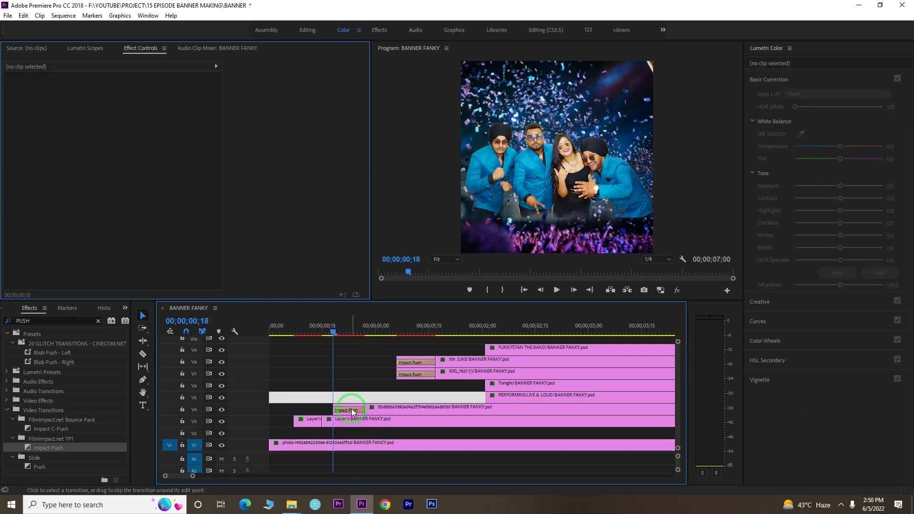
left_click(353, 412)
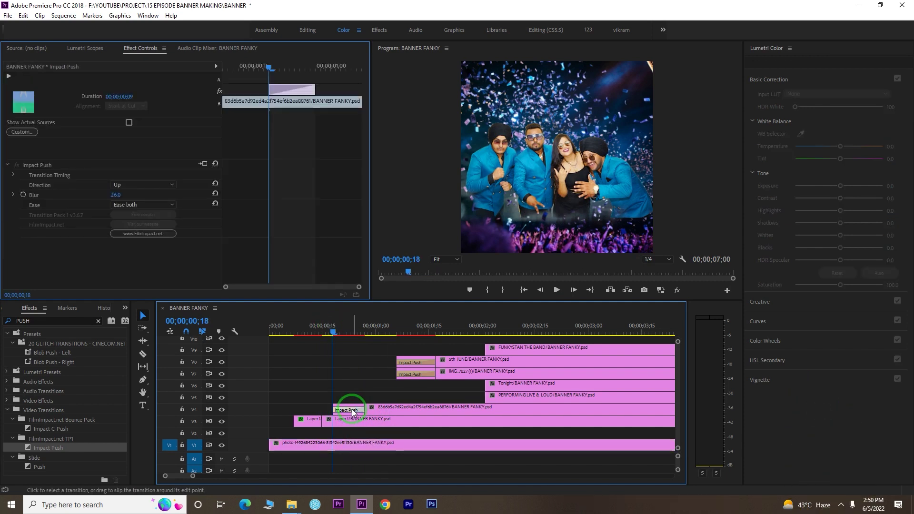
Select the JAIPUR title clip on V4 and move to frame 00;00;00;25
left_click(361, 411)
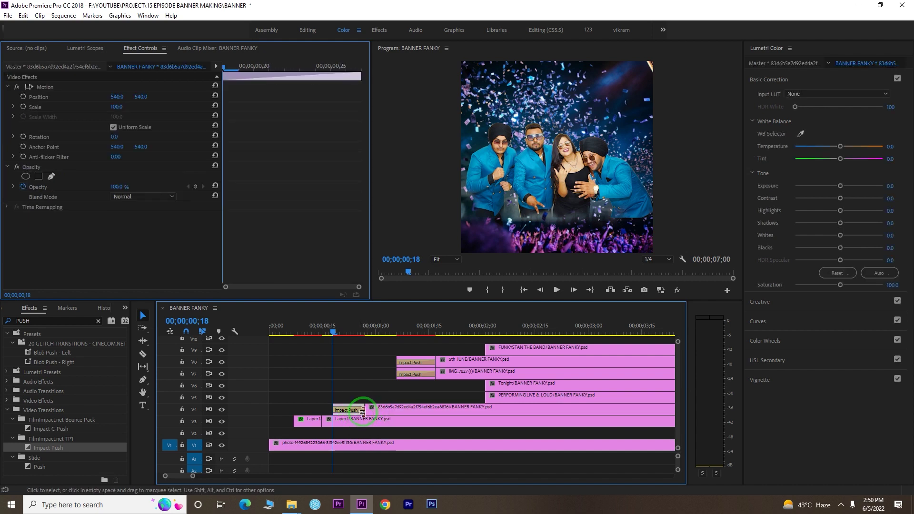
left_click_drag(333, 328, 365, 328)
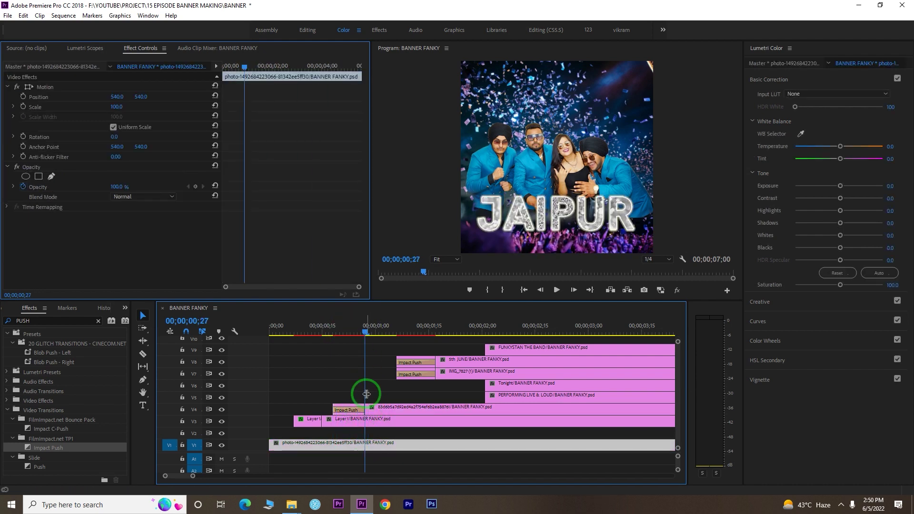
left_click_drag(363, 407, 348, 414)
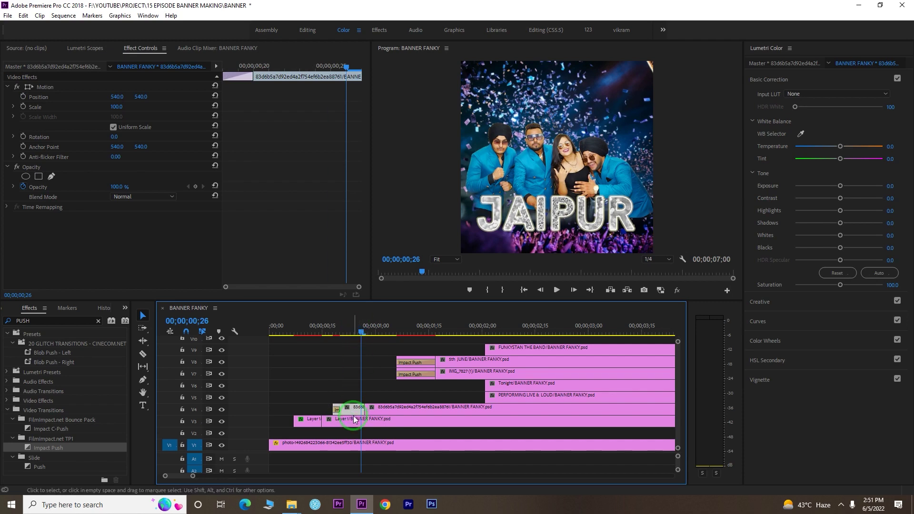
left_click_drag(346, 76, 332, 97)
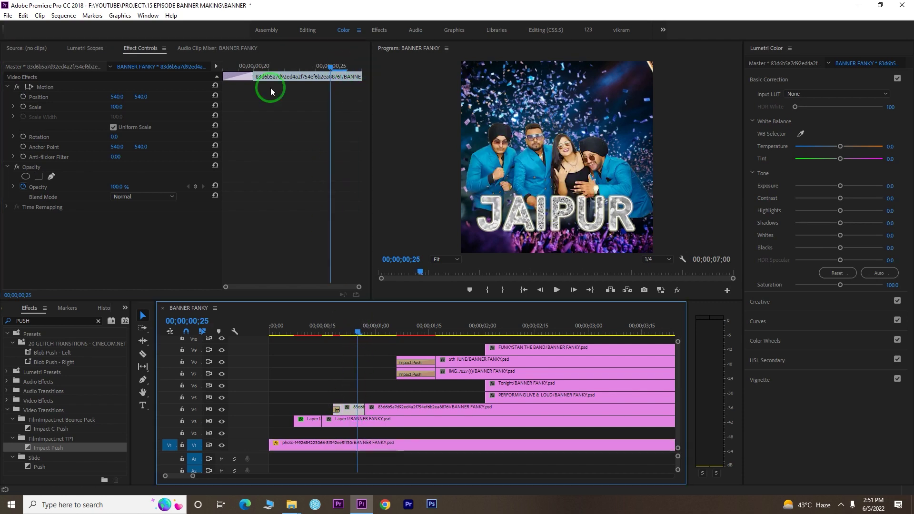
Start Position keyframing on the JAIPUR title with a resting-position keyframe at the end frame
left_click(354, 380)
left_click(58, 61)
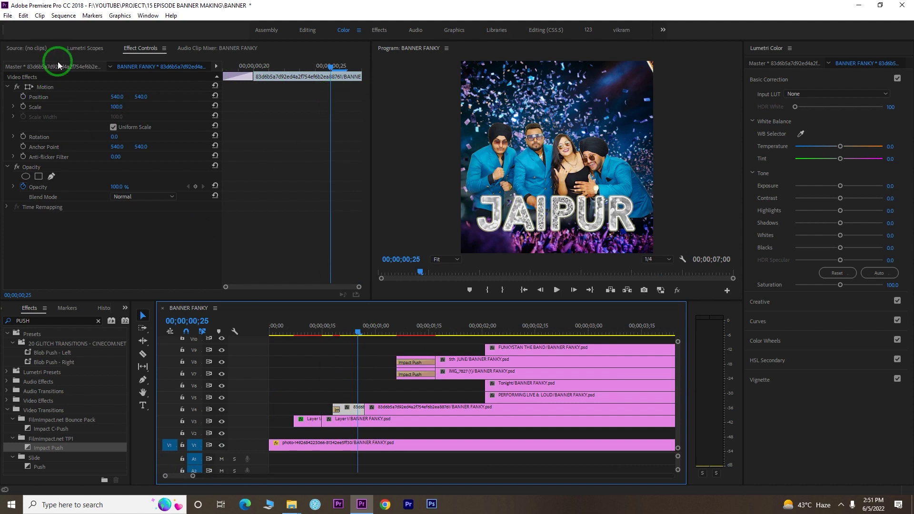
left_click(22, 96)
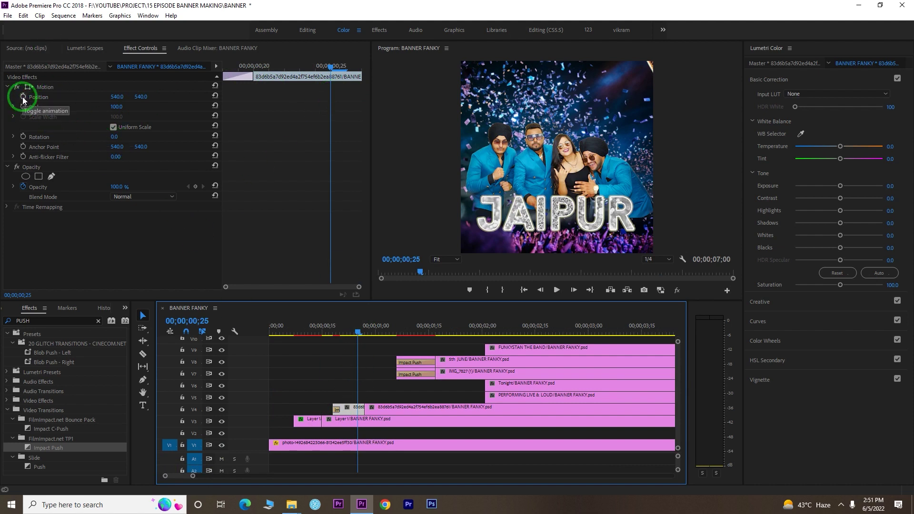
left_click(156, 100)
left_click(274, 99)
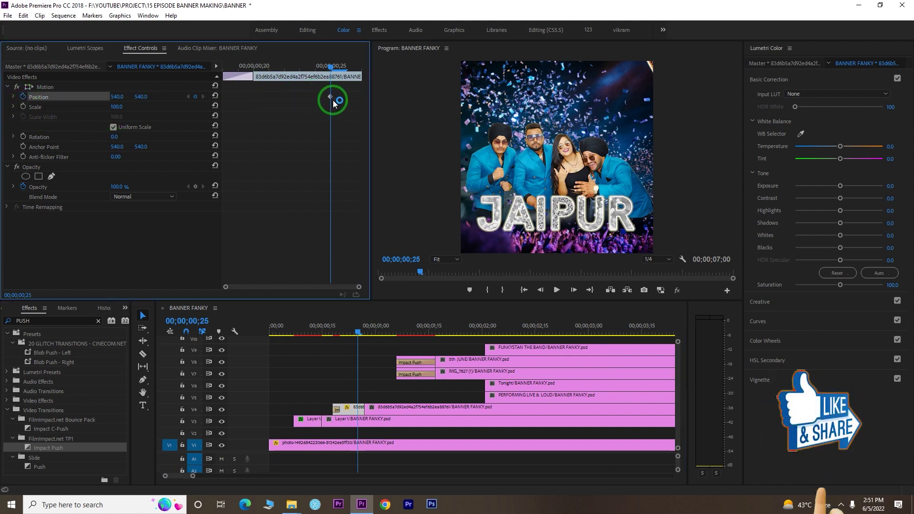
Add an earlier Position keyframe with the title pushed below the frame, then review the slide-up
left_click_drag(334, 102, 364, 96)
left_click(236, 67)
left_click(288, 118)
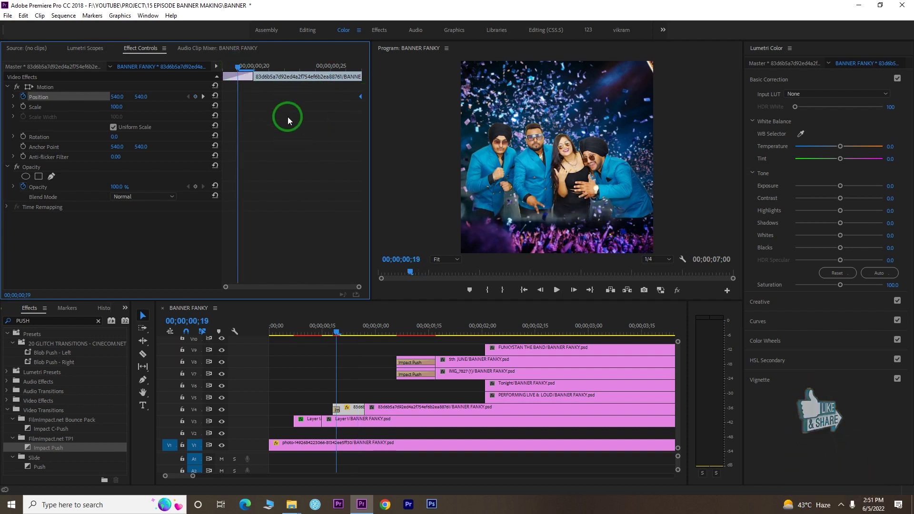
left_click(267, 66)
left_click_drag(140, 96, 367, 106)
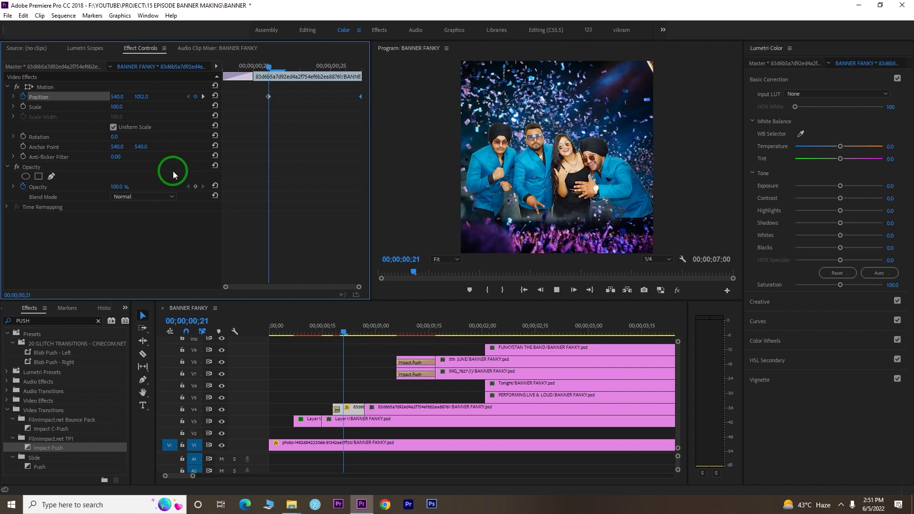
key("ctrl+z")
left_click(340, 325)
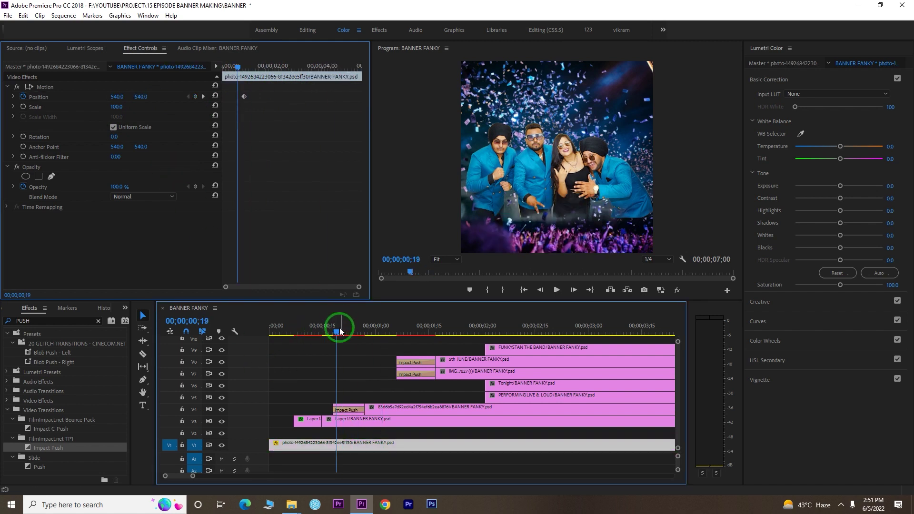
left_click_drag(338, 328, 333, 320)
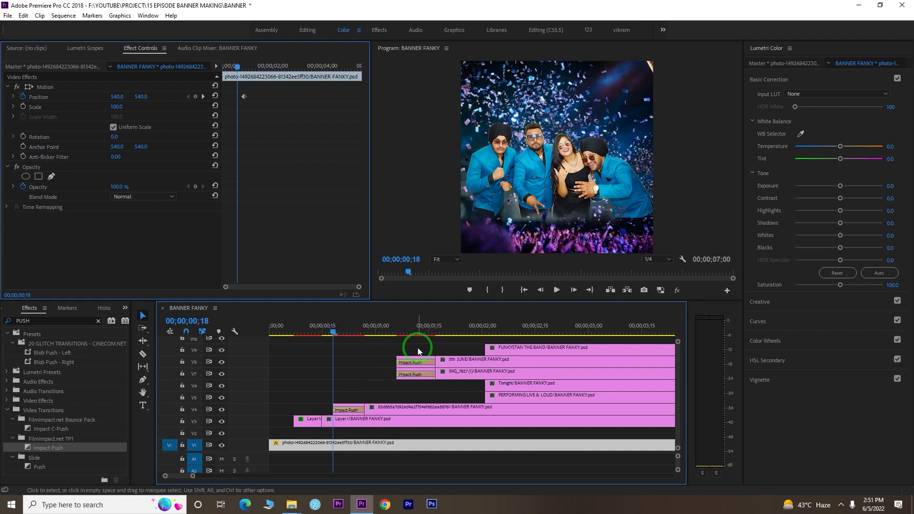
Play the BANNER FANKY sequence from the JAIPUR title until all banner text appears
left_click(330, 324)
key("space")
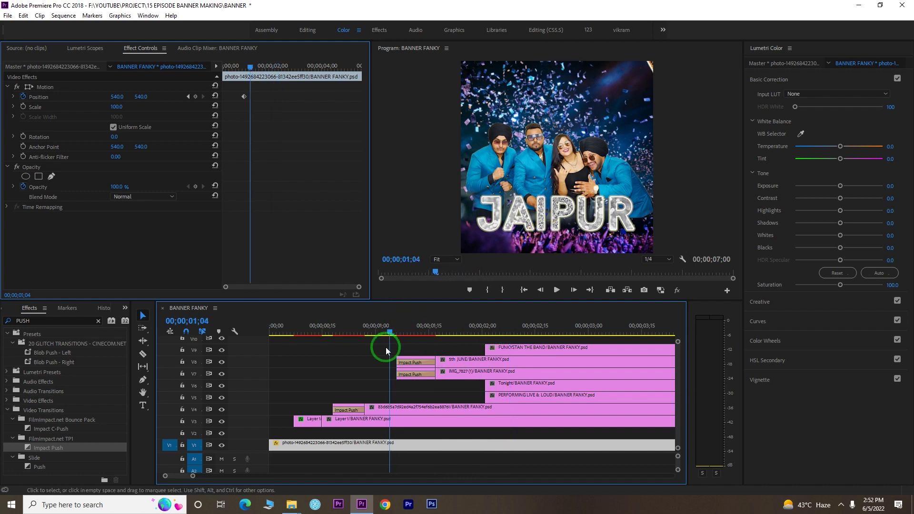
left_click_drag(203, 478, 225, 476)
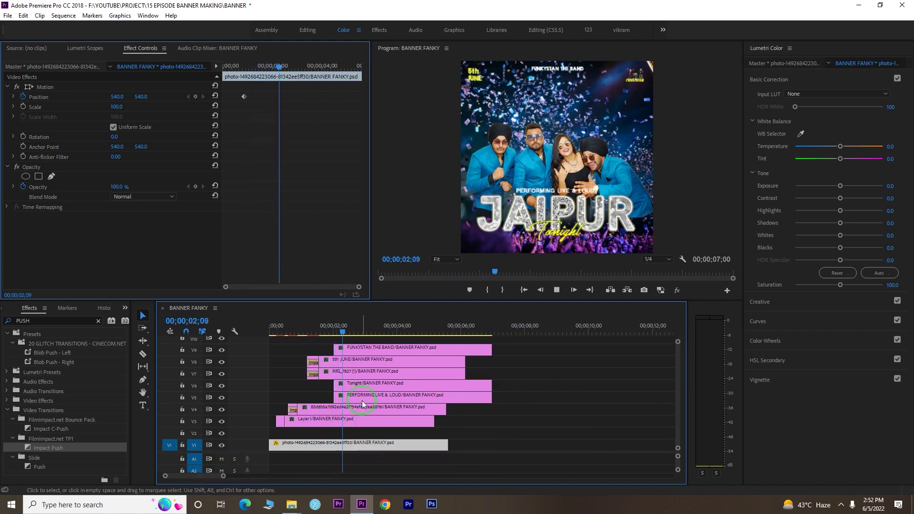
left_click(373, 383)
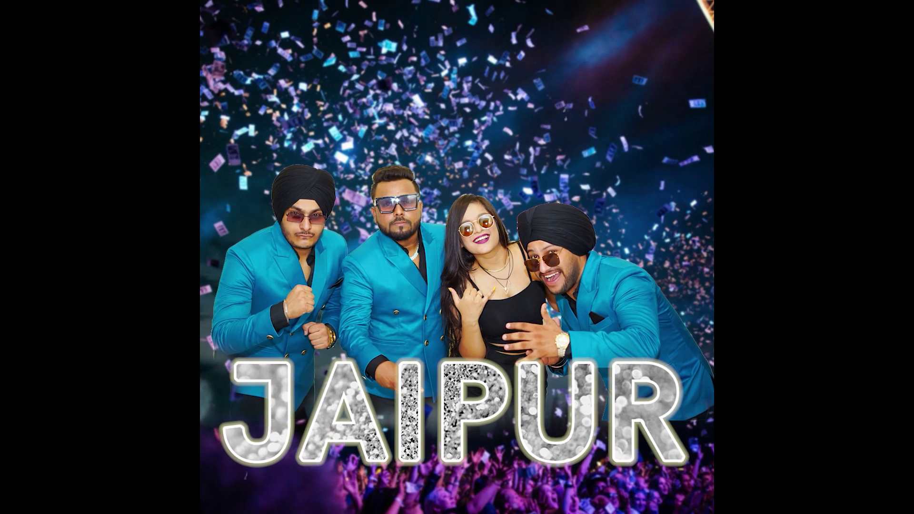